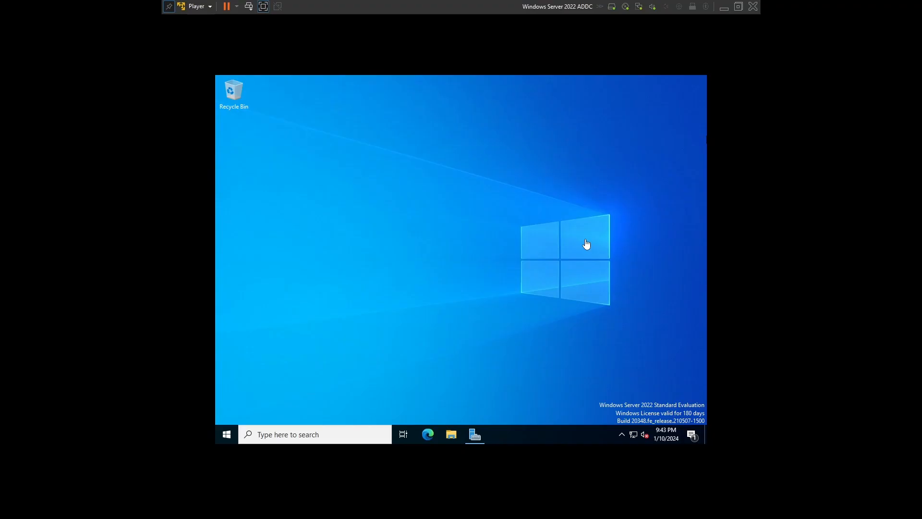
Open the Internet Protocol Version 4 (TCP/IPv4) properties of the Ethernet0 network adapter
left_click(634, 436)
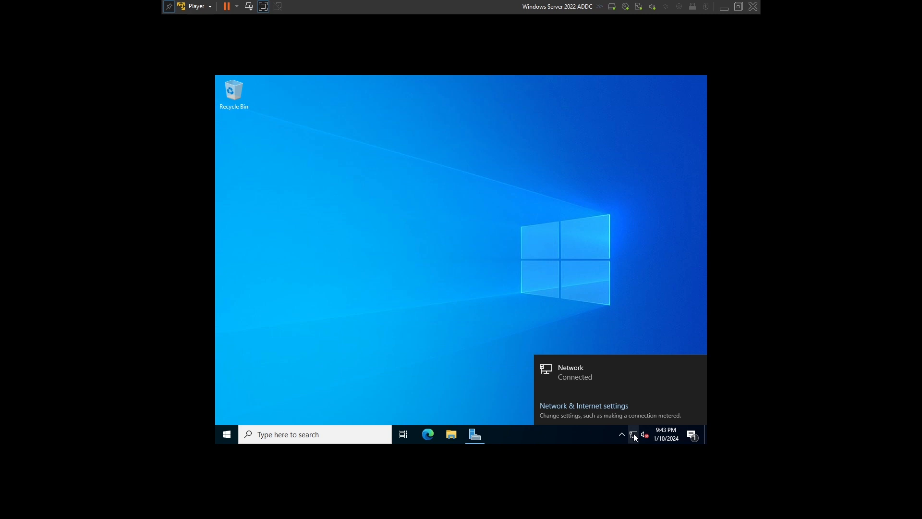
left_click(738, 10)
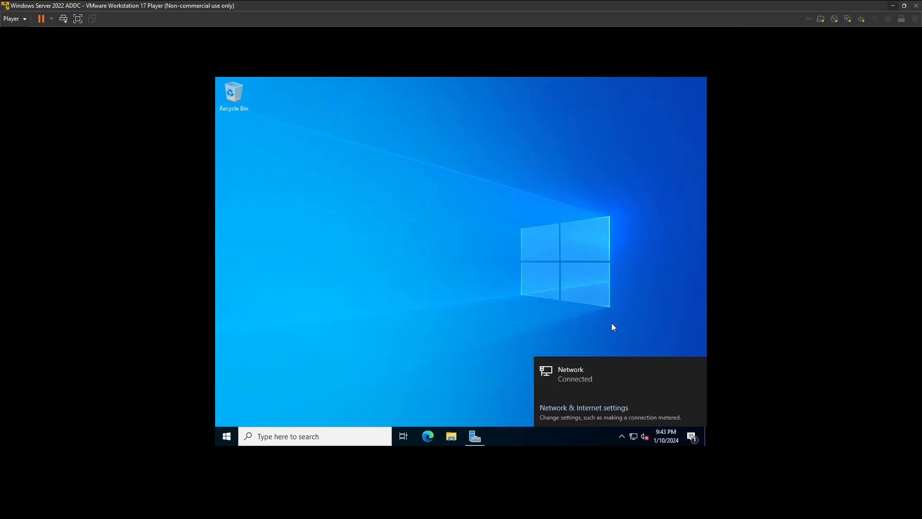
right_click(634, 436)
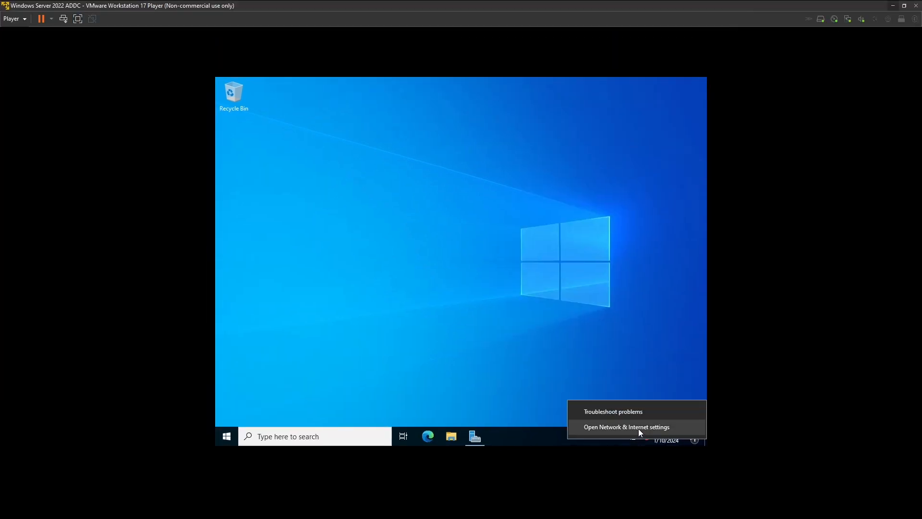
left_click(639, 428)
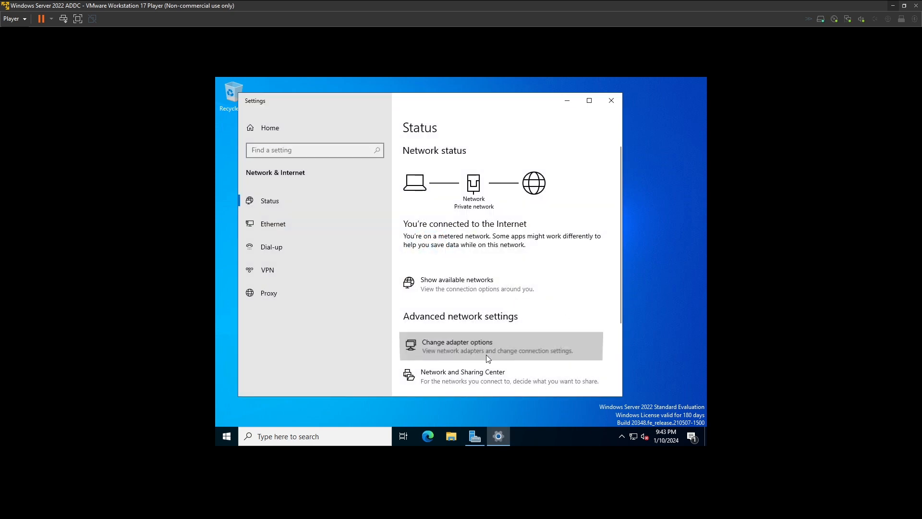
left_click(486, 358)
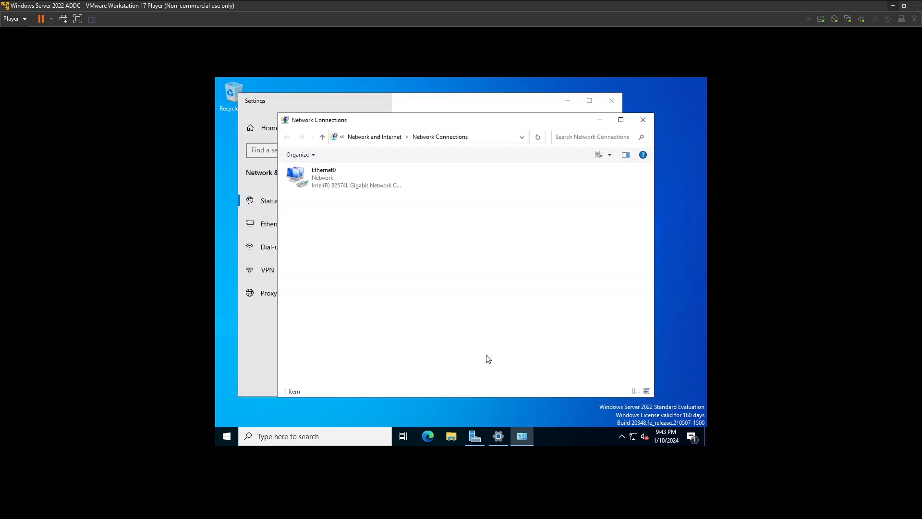
right_click(352, 172)
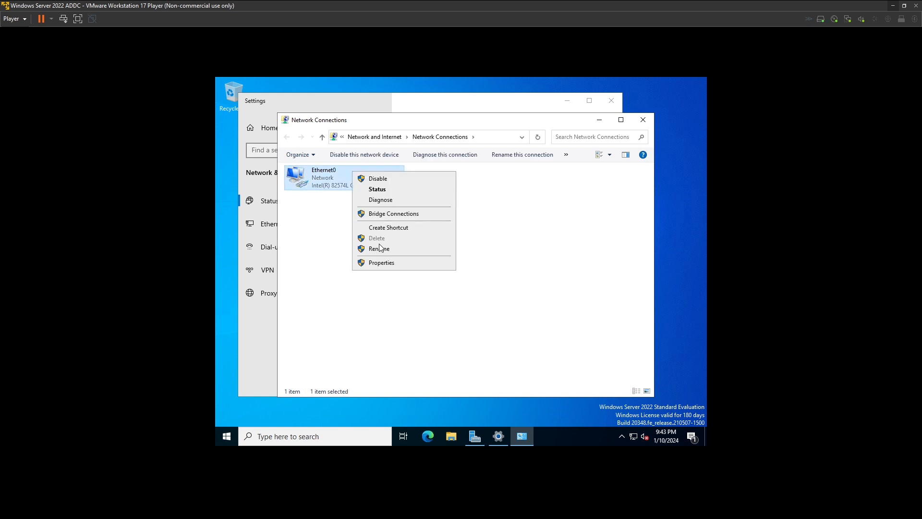
left_click(383, 262)
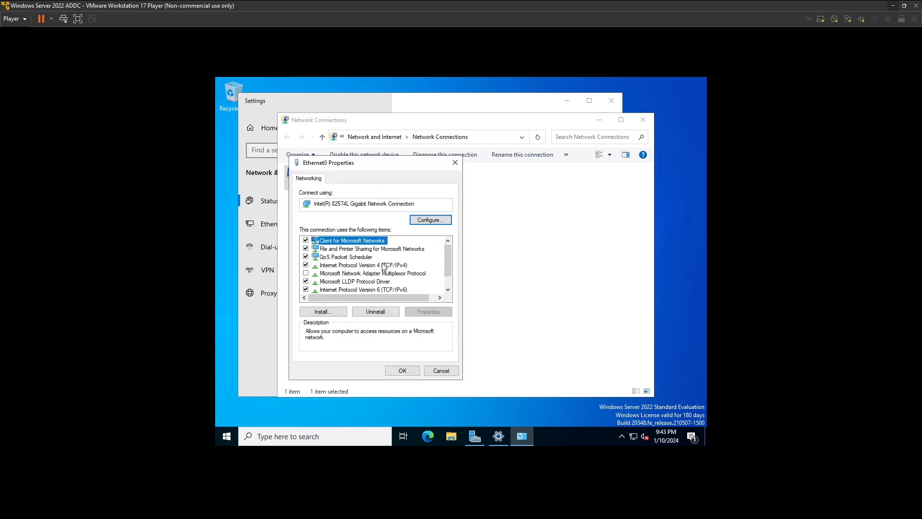
double_click(374, 266)
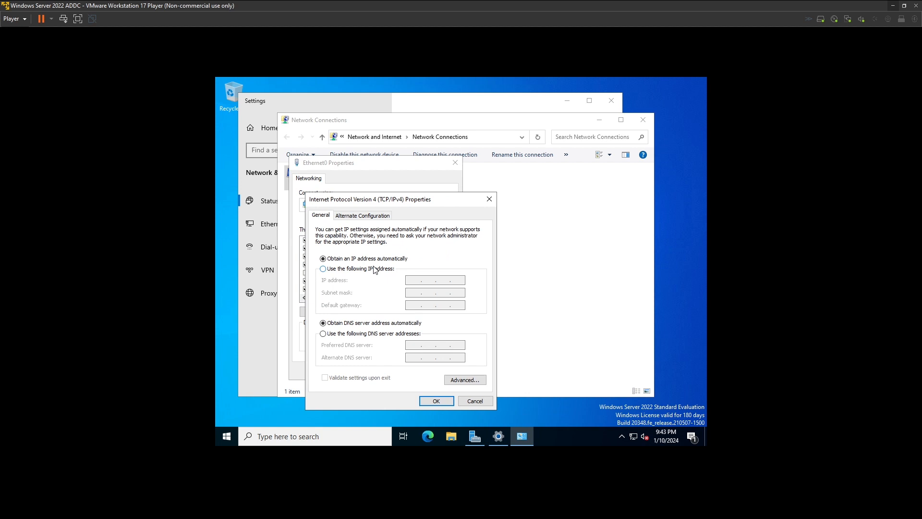
Assign the static IP address 10.0.0.20 with the default subnet mask, and set the preferred DNS server to 10.0.0.20
left_click(373, 269)
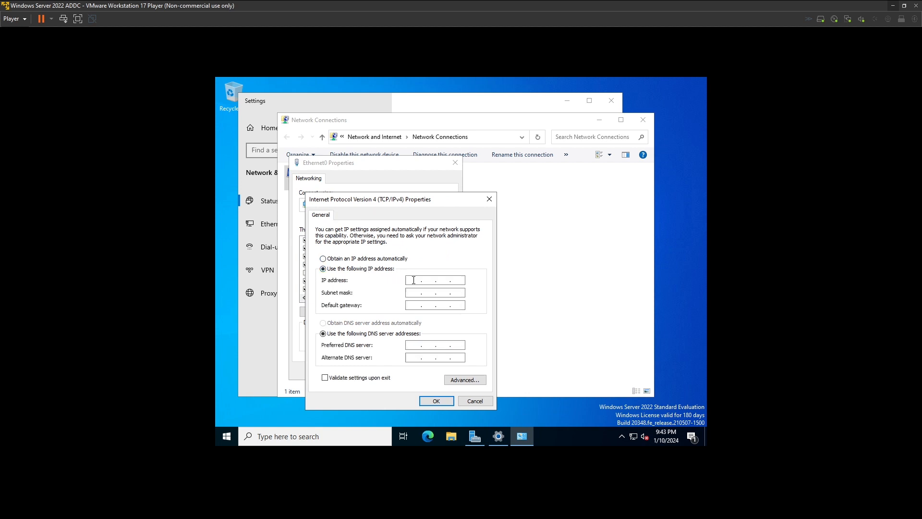
left_click(414, 279)
type("10 . 0 . 0 . 10")
left_click(414, 292)
left_click(414, 345)
type("10.0.0.20")
left_click(458, 280)
key("BackSpace")
key("BackSpace")
type("20")
Set the alternate DNS server to 10.0.0.10, apply the adapter settings and close the network windows
left_click(416, 357)
type("10 . 0 . 0 . 10")
left_click(443, 402)
left_click(412, 372)
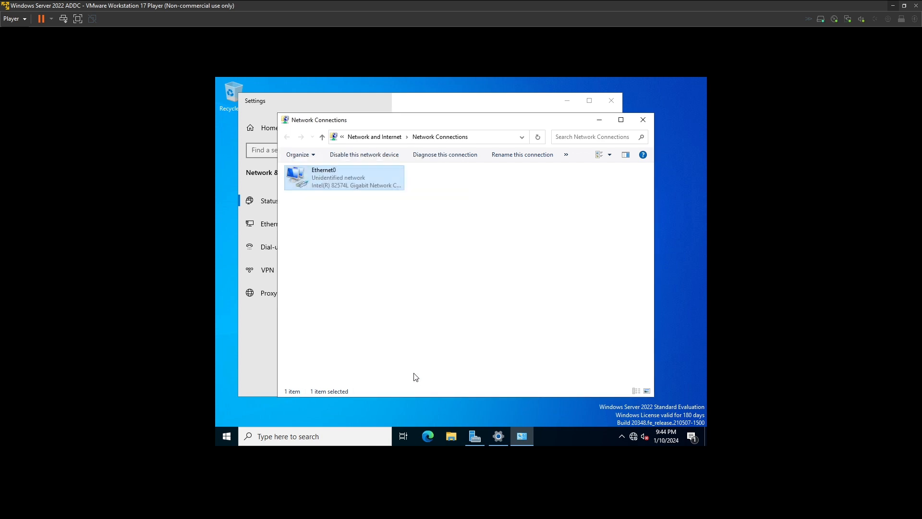
left_click(643, 122)
left_click(612, 100)
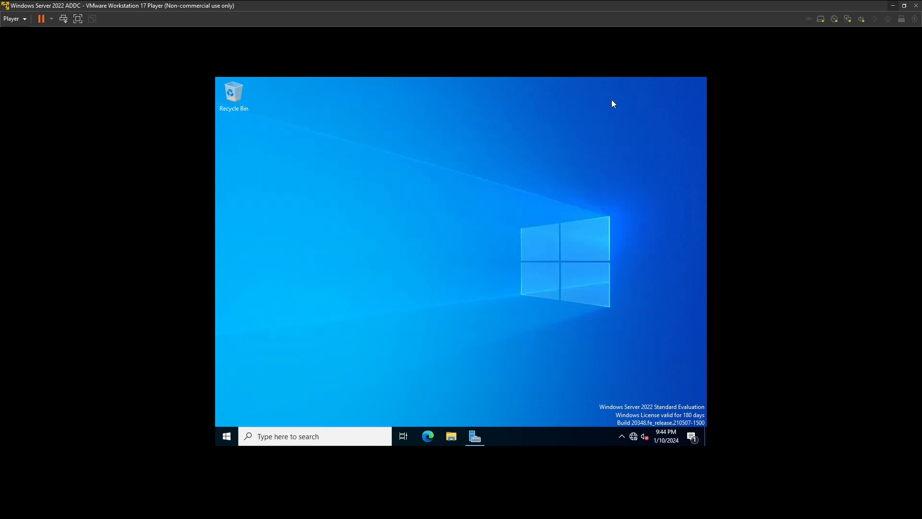
Open Command Prompt and ping 10.0.0.20 to test the server's own address
left_click(342, 437)
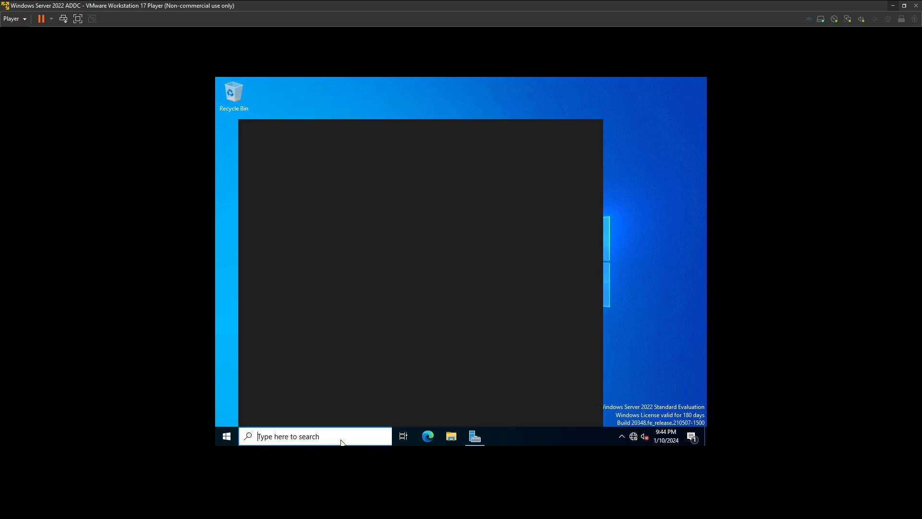
type("cd")
key("BackSpace")
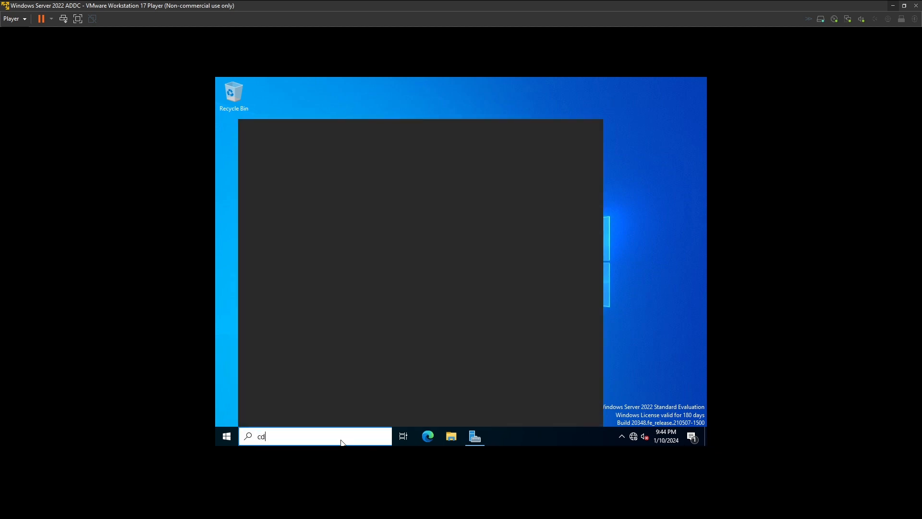
type("md")
key("Return")
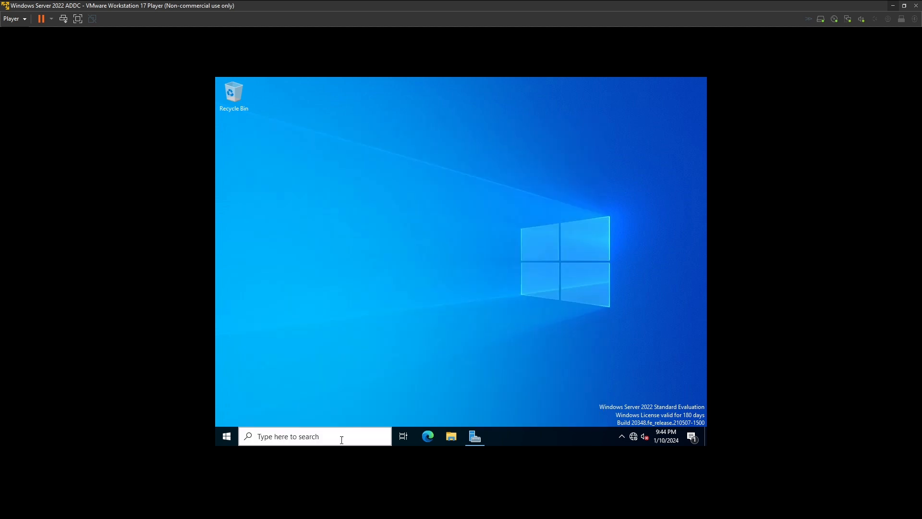
type("p")
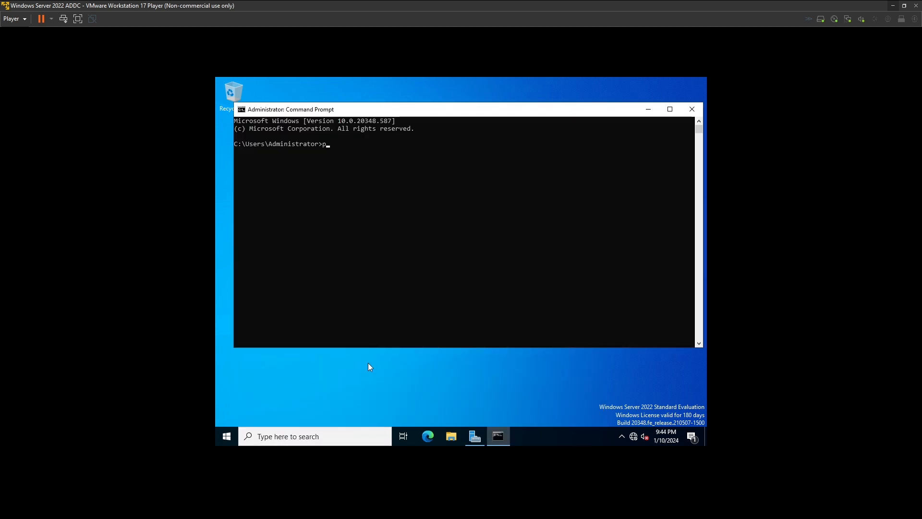
type("ing 10.0.0.20")
key("Return")
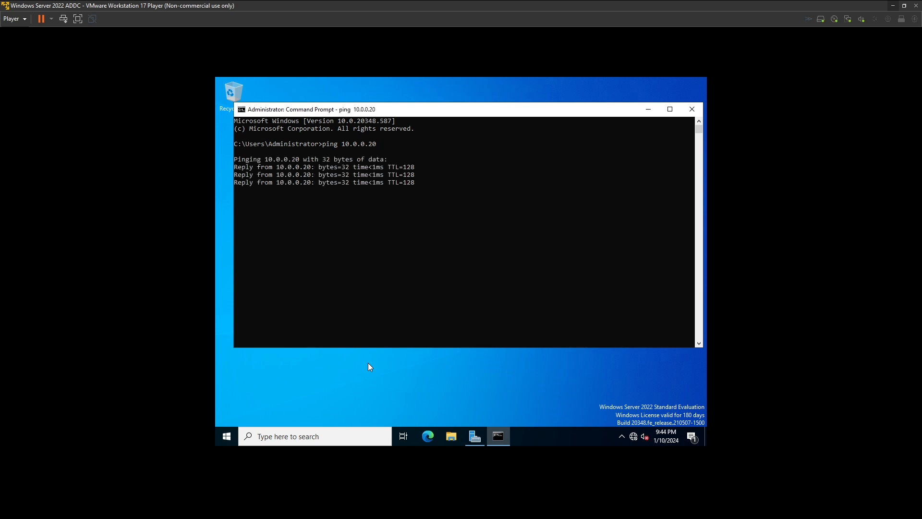
Ping 10.0.0.10 to test the connection to the other server, and close Command Prompt
key("Up")
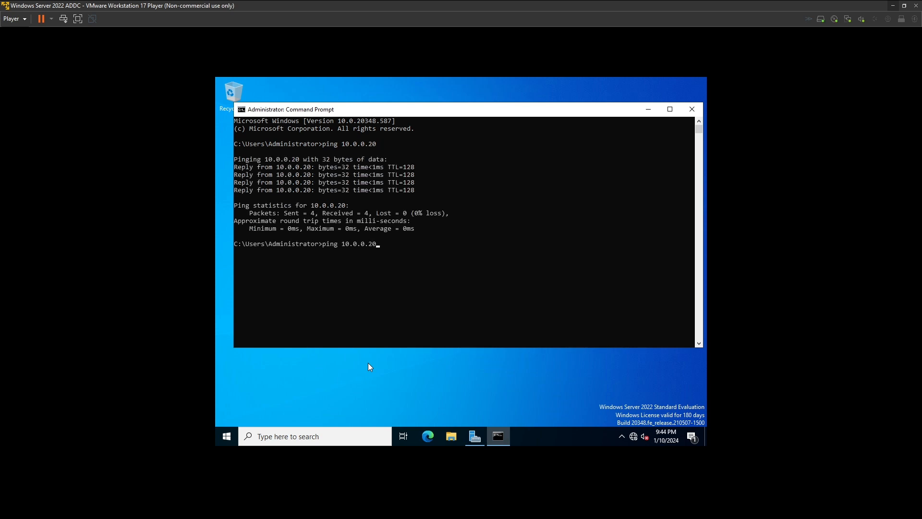
key("BackSpace")
key("BackSpace")
type("10")
key("Return")
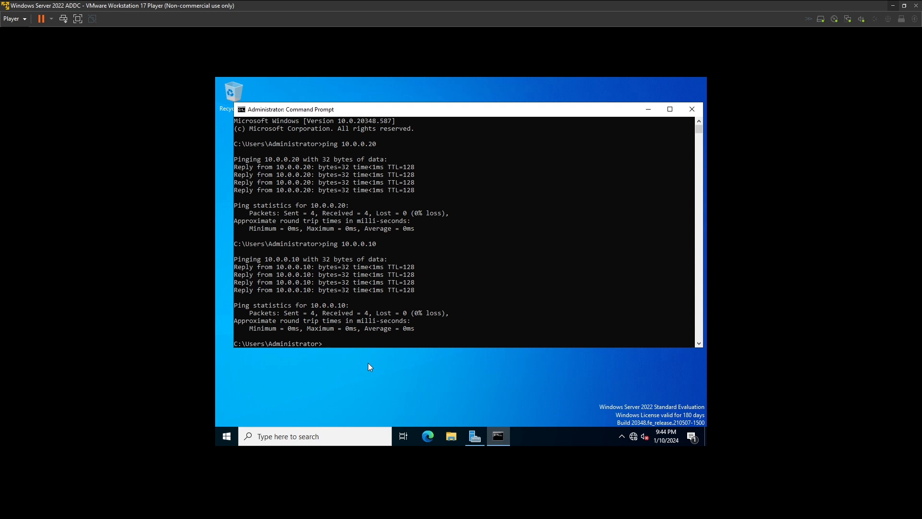
left_click(693, 109)
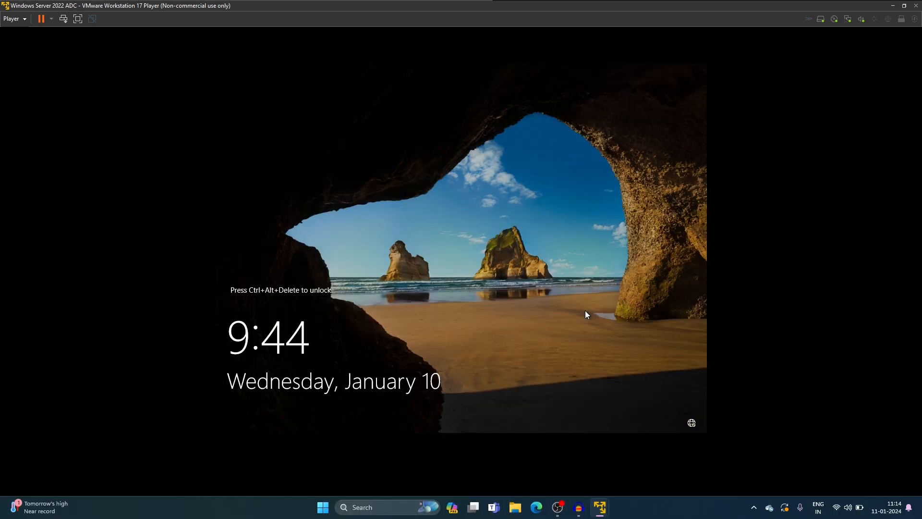
Switch to the Windows Server 2022 ADDC virtual machine and start promoting it to a domain controller from Server Manager
left_click(601, 507)
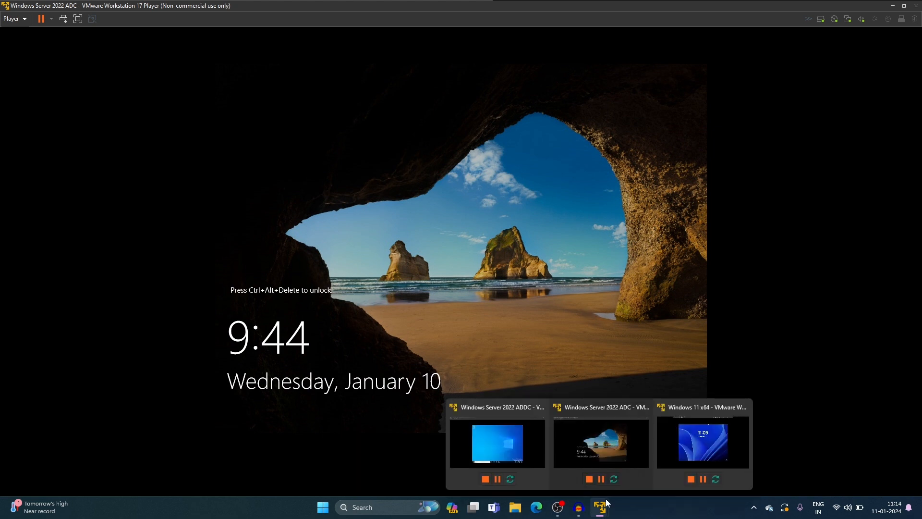
left_click(529, 436)
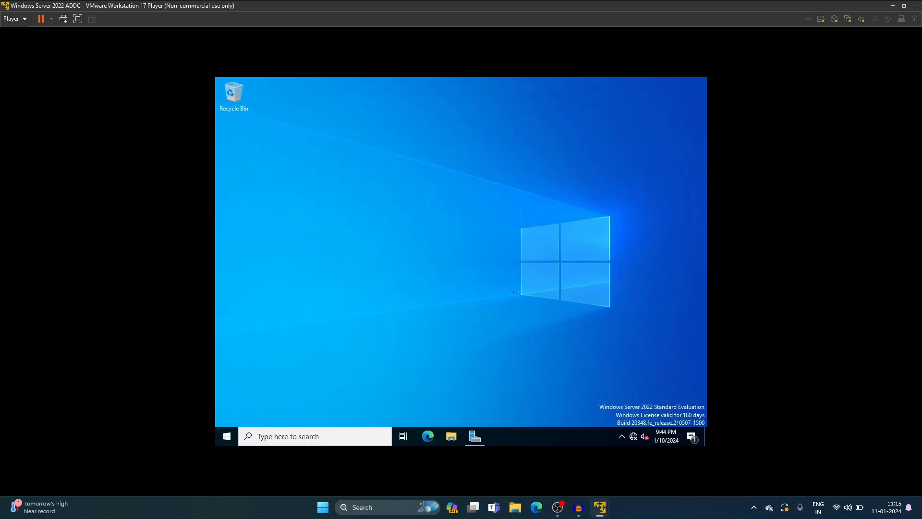
left_click(475, 436)
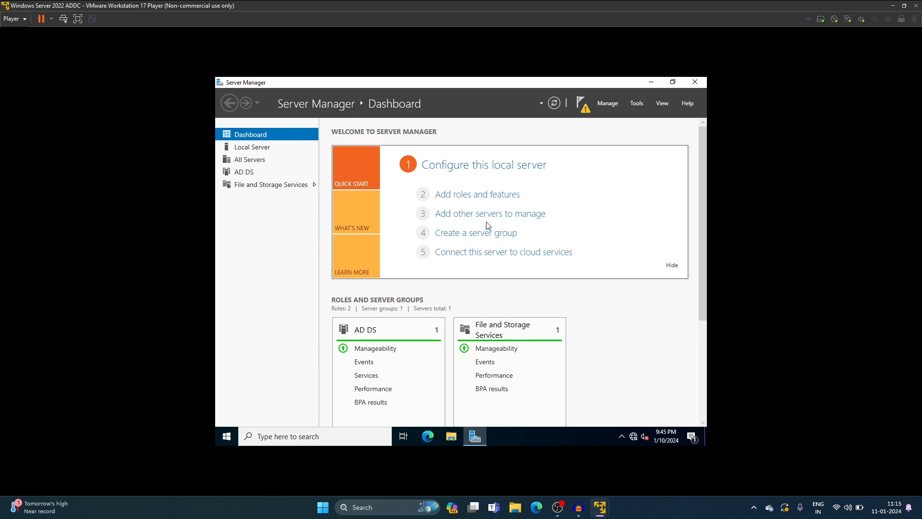
left_click(583, 111)
left_click(519, 163)
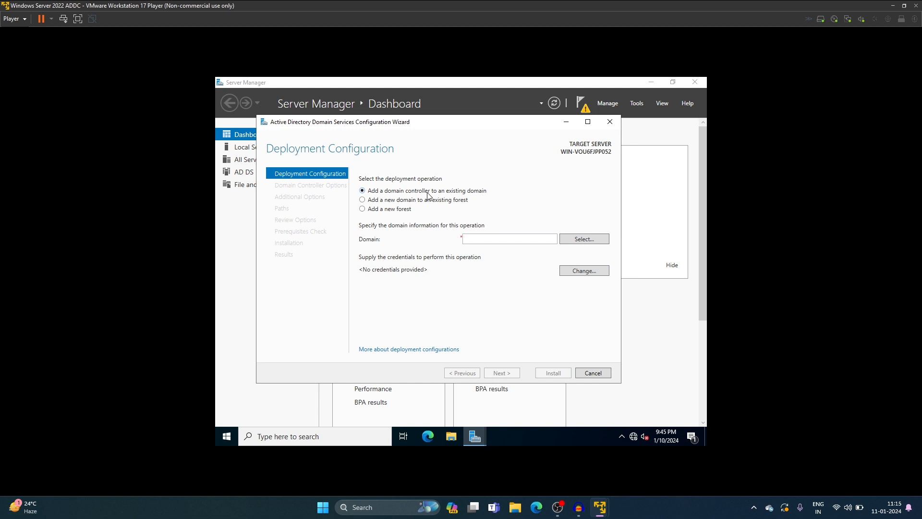
Specify MicrosoftWorld.IN as the existing domain that the domain controller joins
left_click(485, 239)
type("MicroosftWorld")
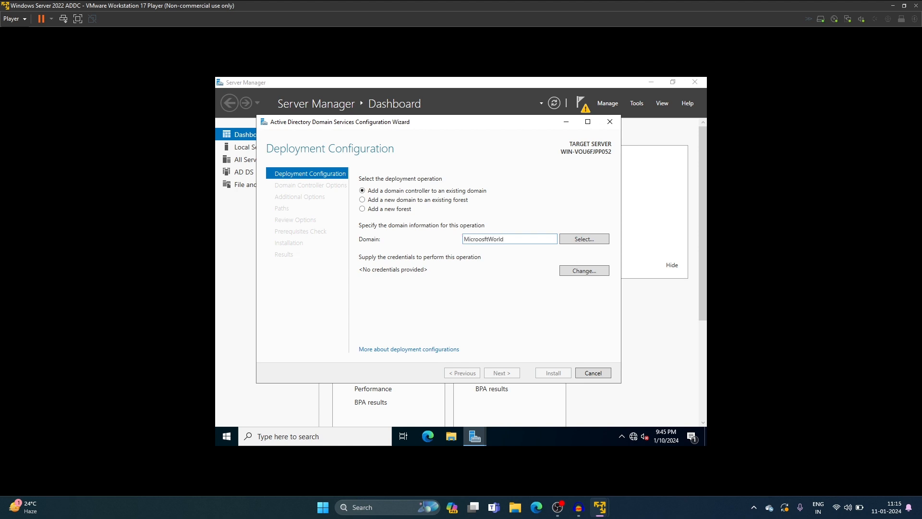
type(".IN")
left_click(482, 239)
key("BackSpace")
type("o")
Supply the deployment credentials as MICROSOFTWORLD1\Administrator with the account password, and continue to the domain controller options
left_click(575, 272)
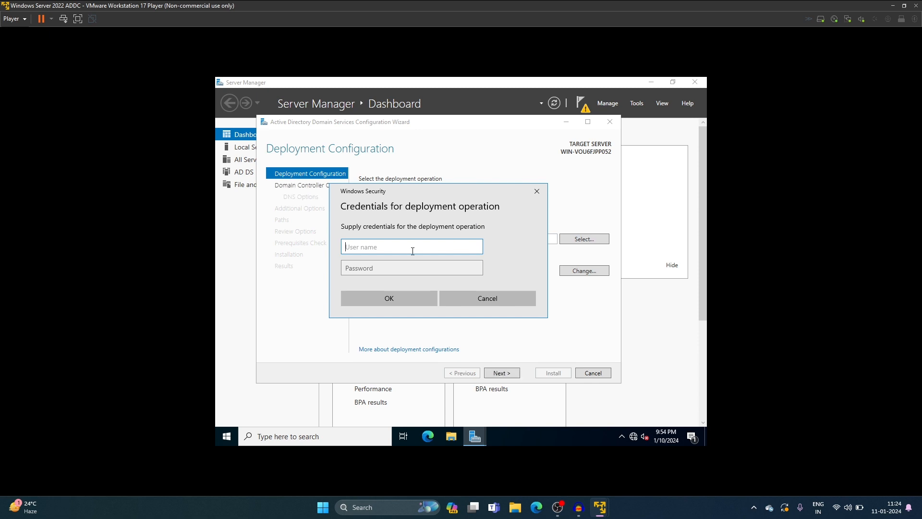
type("MICROSOFTWORLD1\\Administrator")
key("Tab")
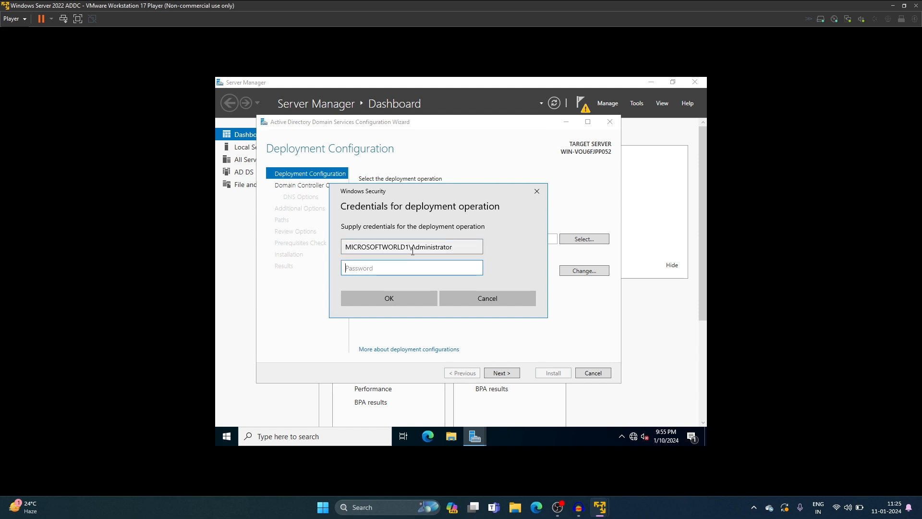
type("********")
left_click(476, 268)
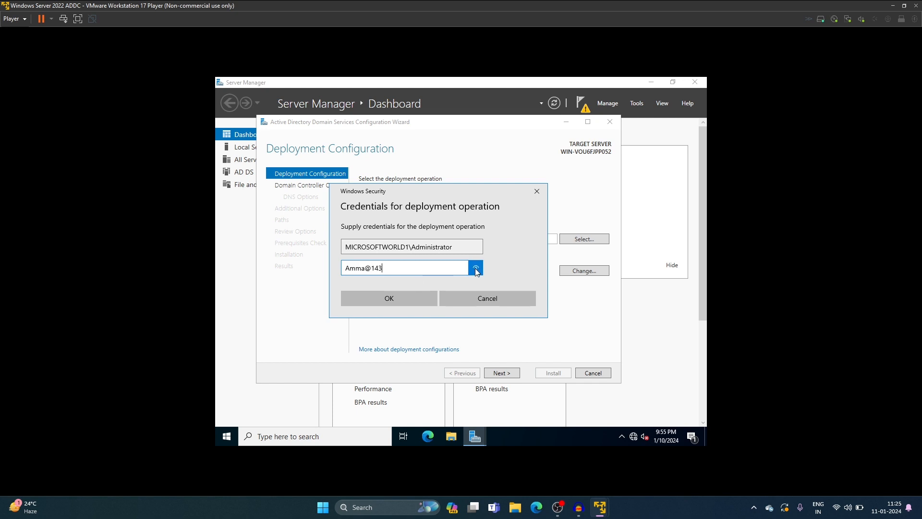
left_click(403, 298)
left_click(500, 373)
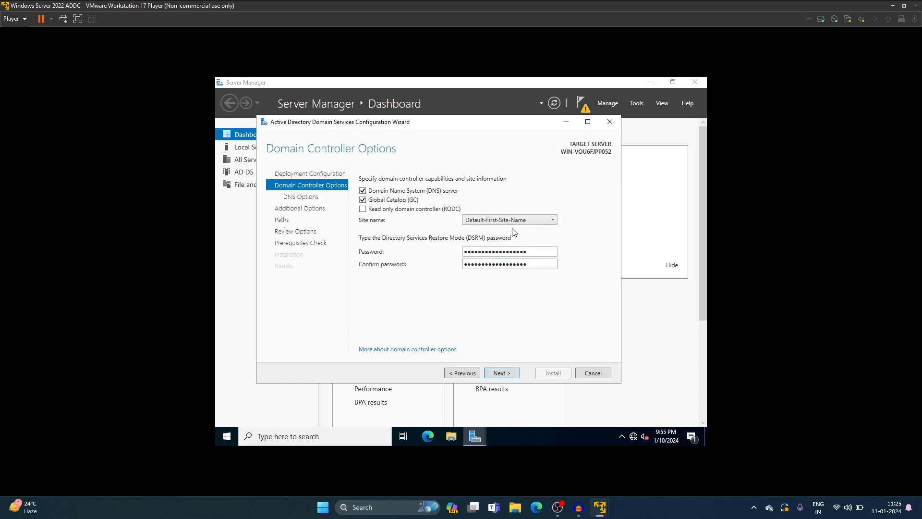
Enter and confirm a new Directory Services Restore Mode (DSRM) password, and continue to the DNS options
double_click(507, 254)
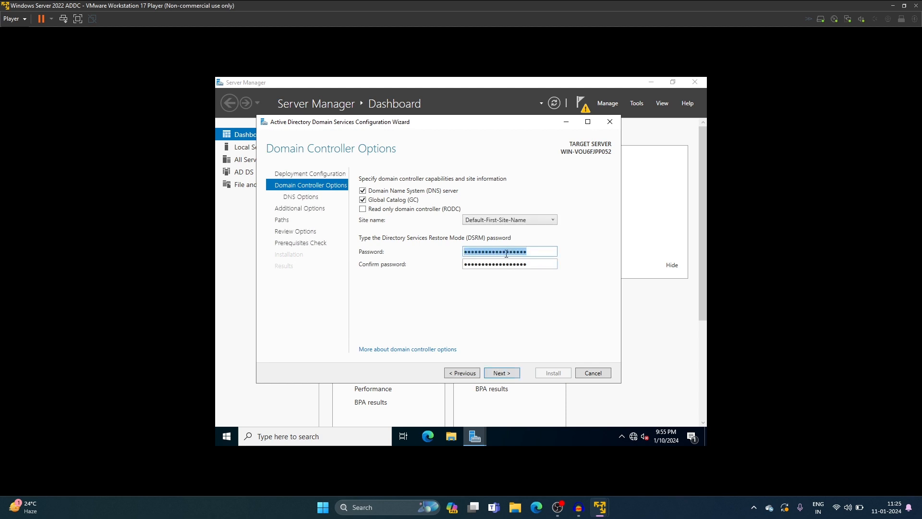
type("*****")
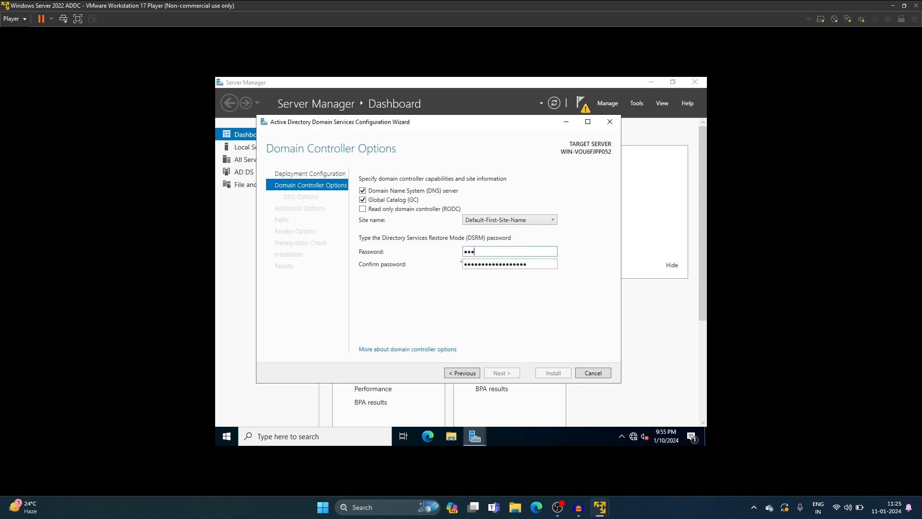
type("*******")
key("Tab")
double_click(521, 265)
key("BackSpace")
type("*****")
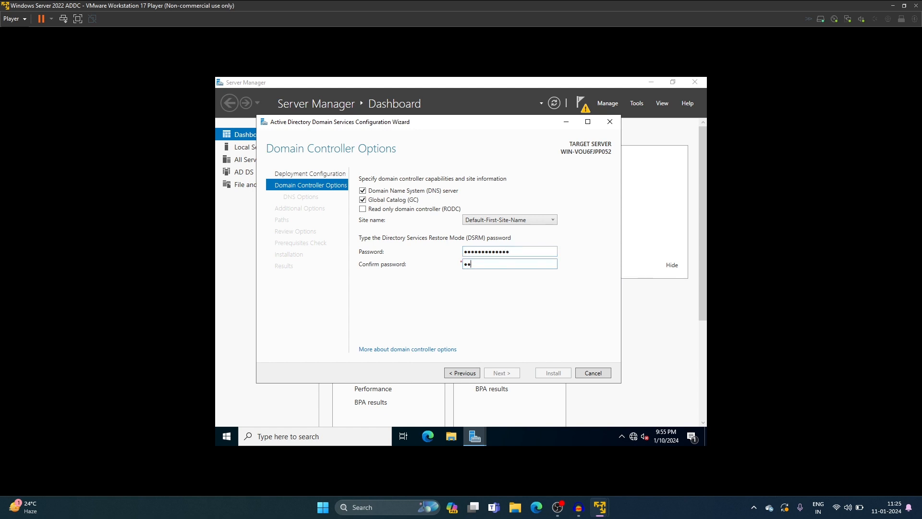
type("********")
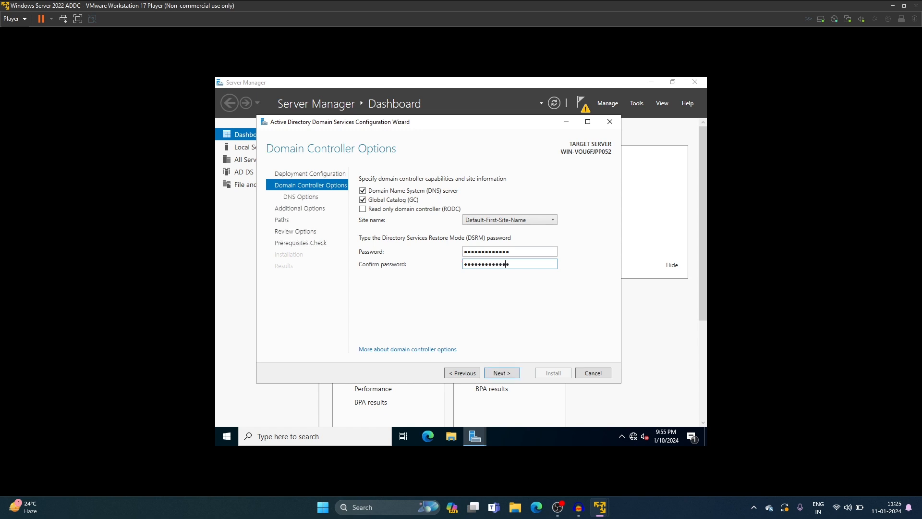
left_click(500, 373)
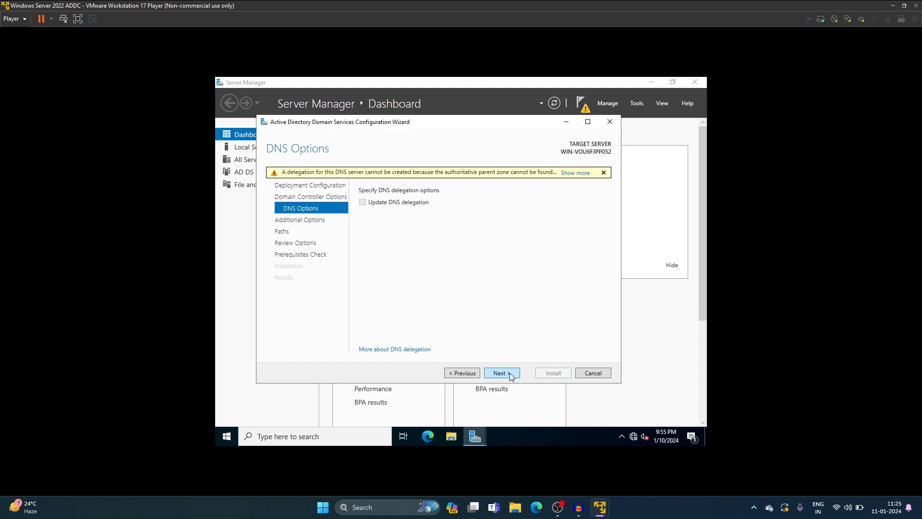
Continue past the DNS options and set replication to come from MicrosoftWorld.MicrosoftWorld.IN
left_click(509, 373)
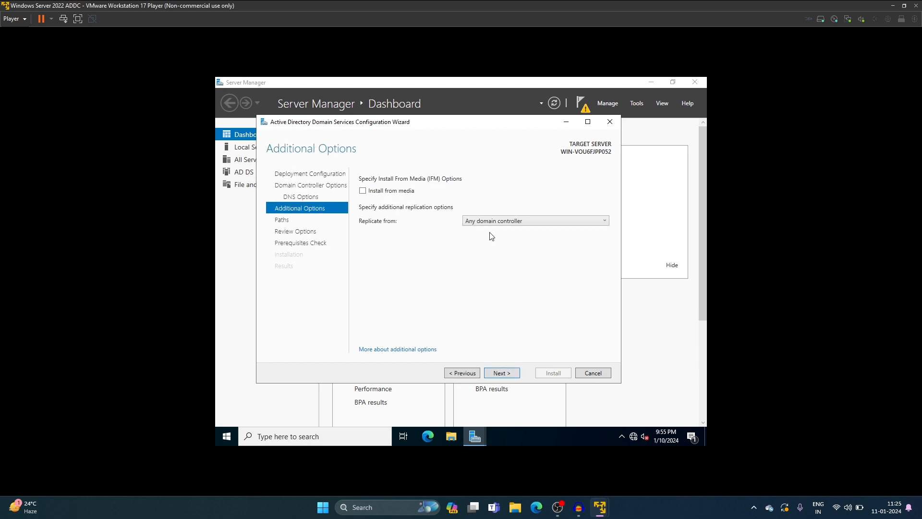
left_click(500, 223)
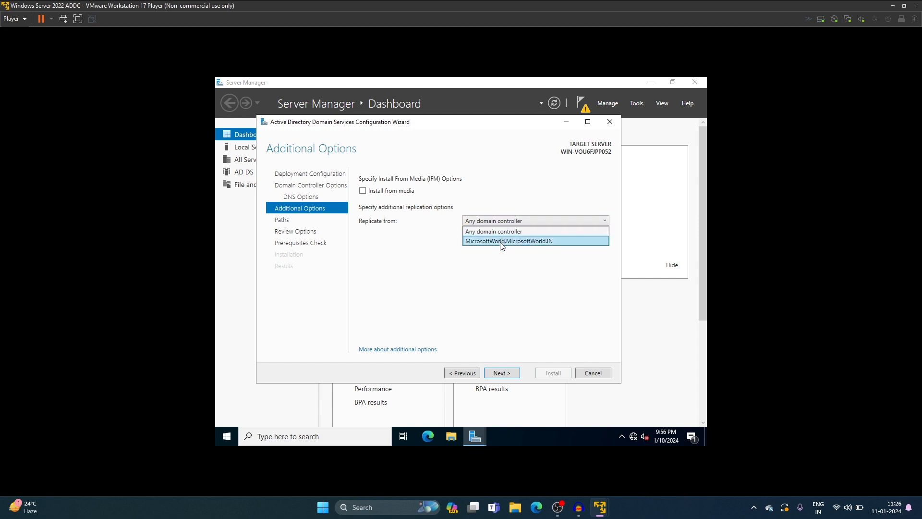
left_click(502, 243)
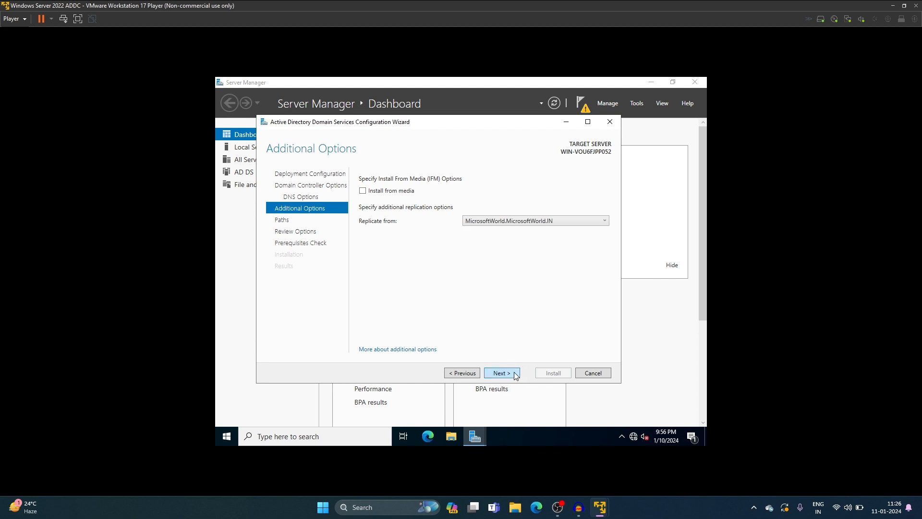
left_click(516, 376)
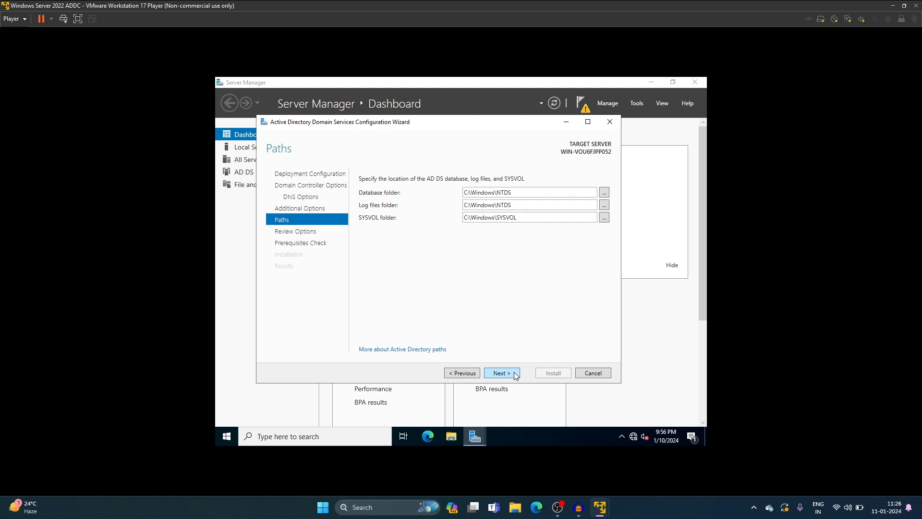
Accept the default database, log and SYSVOL paths and the reviewed selections, and install the domain controller once prerequisites are checked
left_click(515, 373)
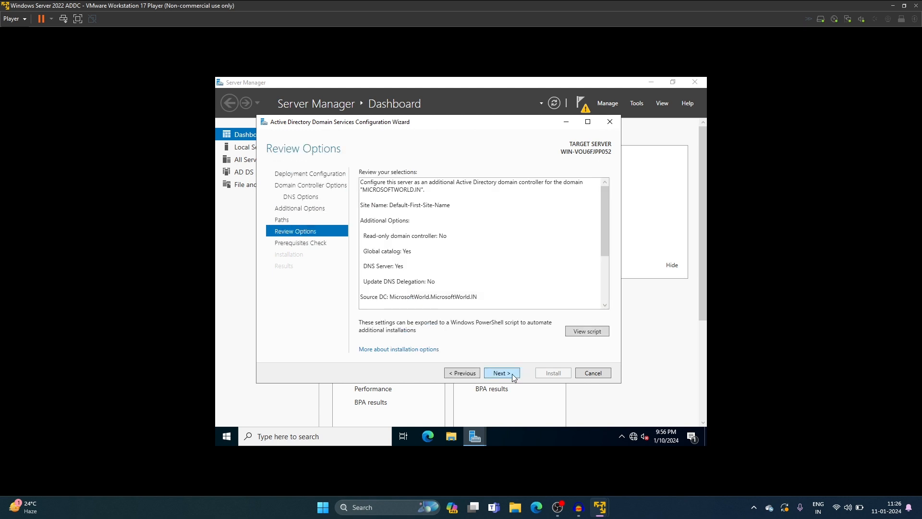
left_click(512, 374)
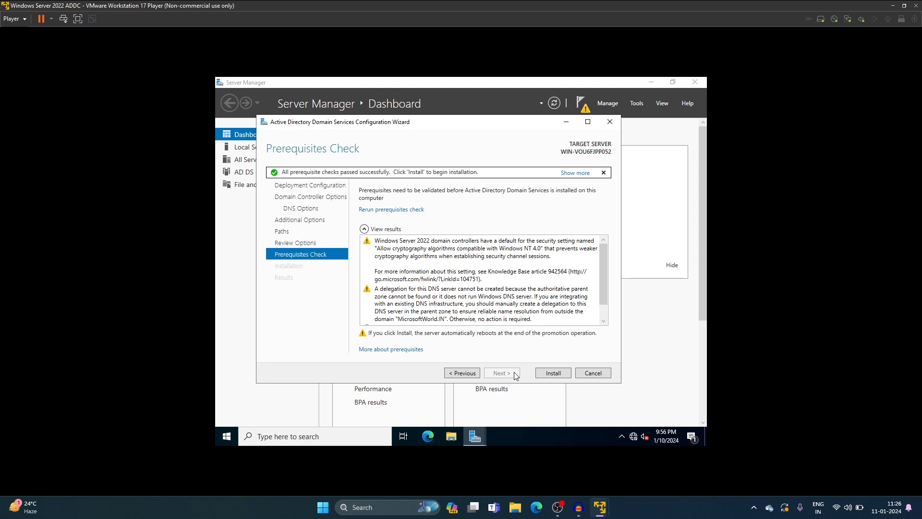
left_click(555, 377)
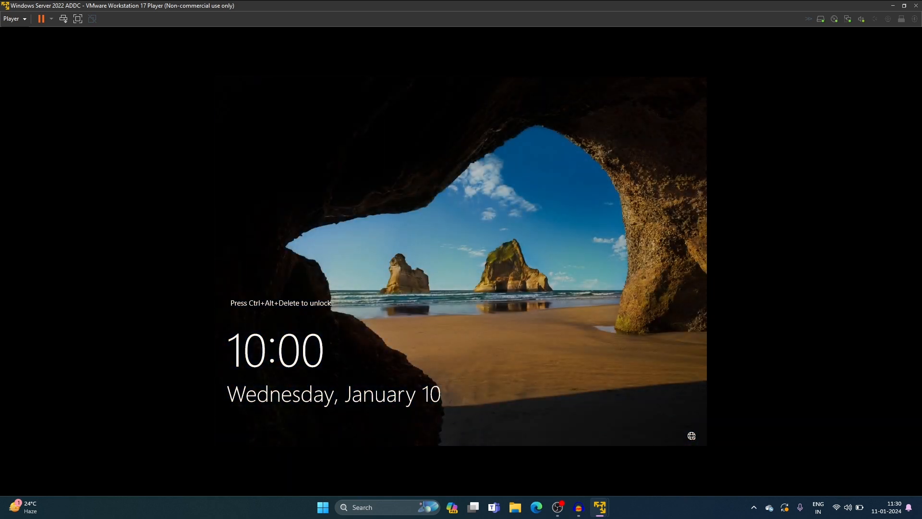
Sign in to the restarted ADDC server with the domain administrator's account password and dismiss the Windows Admin Center message
left_click(64, 19)
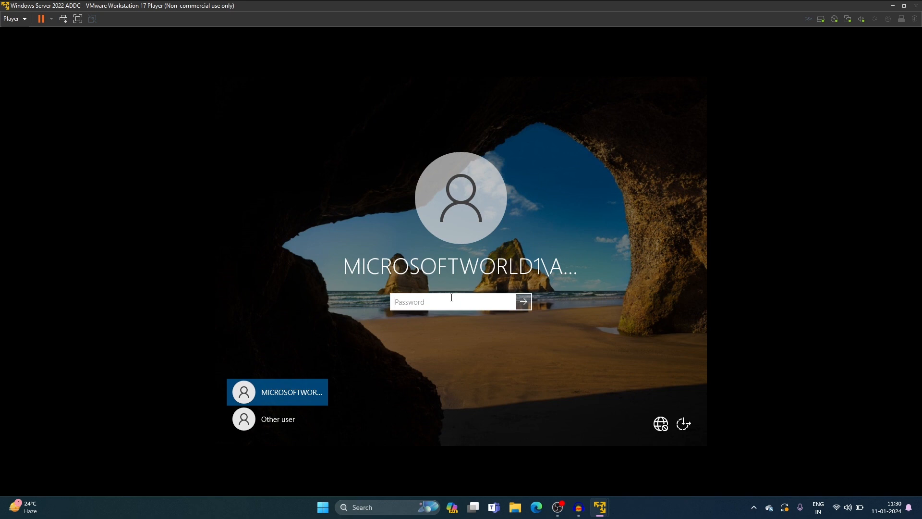
type("••••••••")
key("Return")
key("Return")
type("•••••••••")
key("Return")
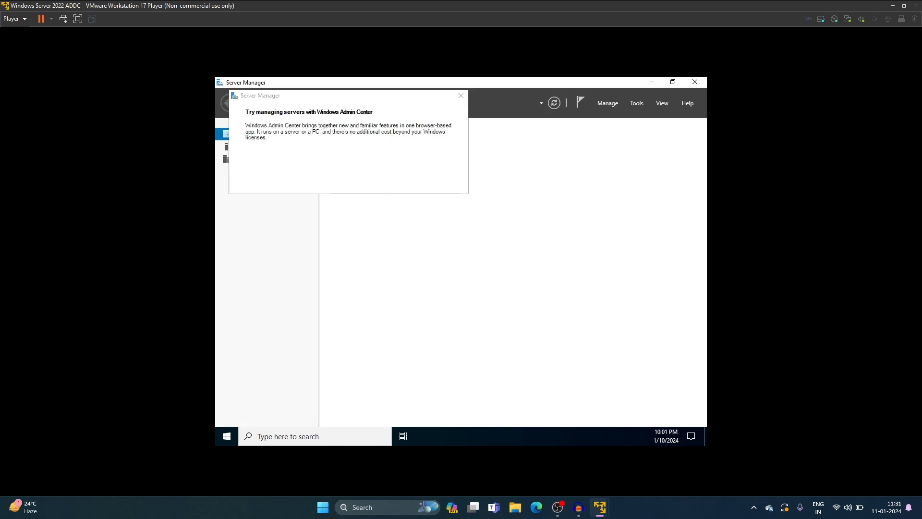
left_click(460, 96)
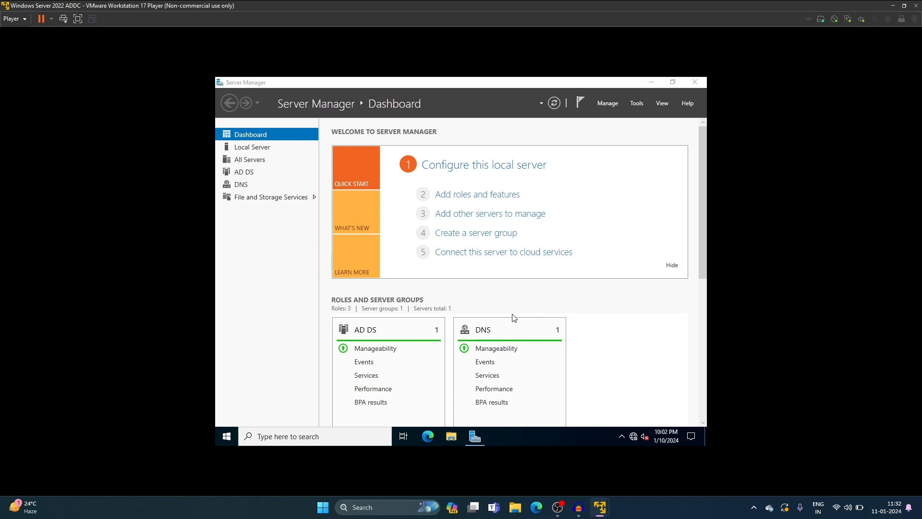
Open Command Prompt and run Net Accounts to check the server's computer role
key("super")
type("cmd")
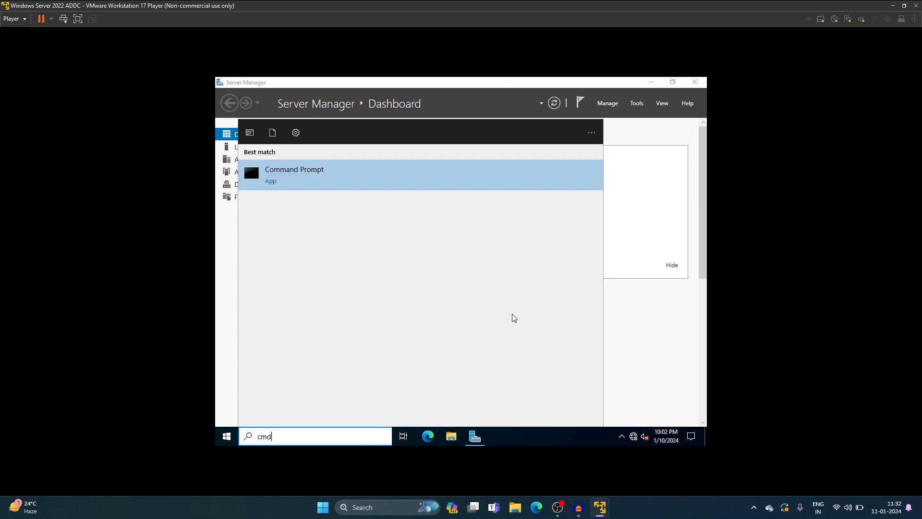
key("Return")
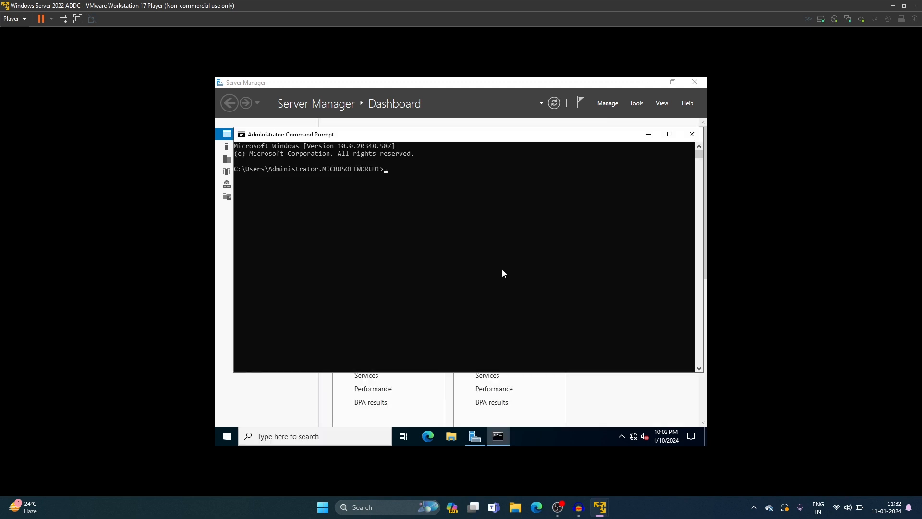
type("Net Accounts")
key("Return")
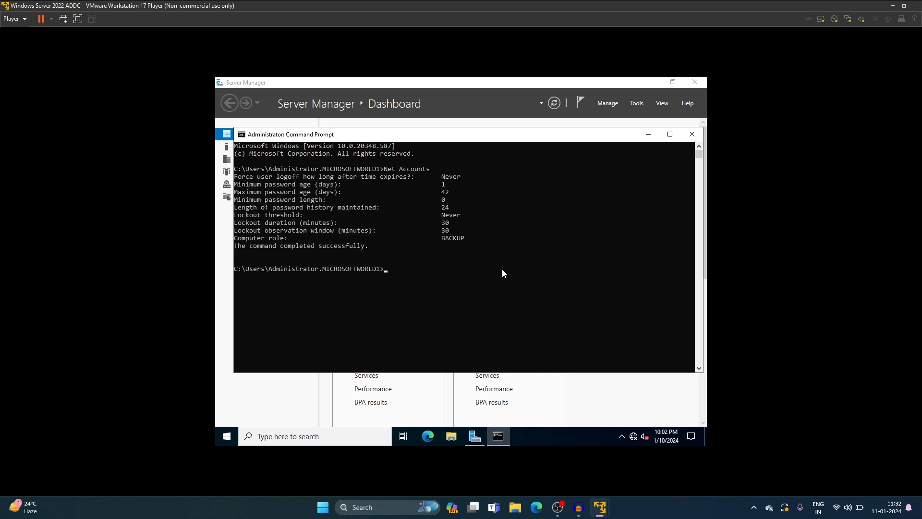
double_click(455, 240)
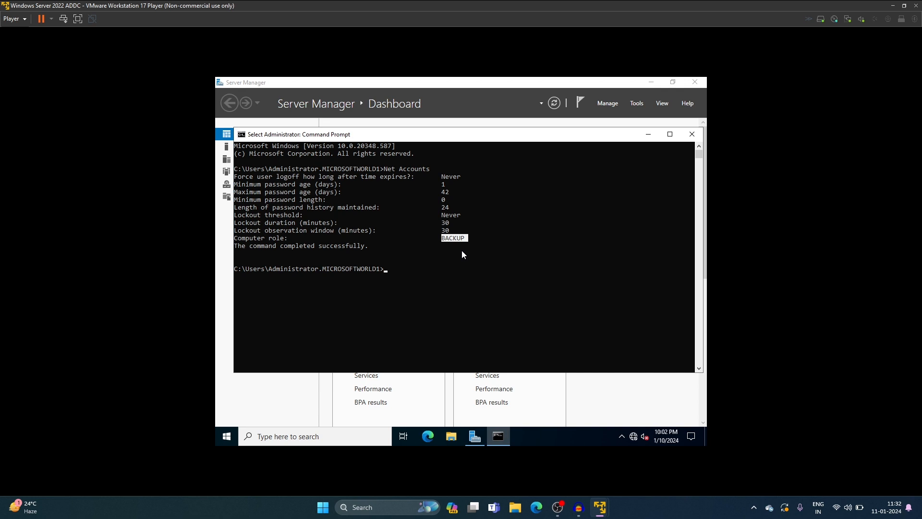
Switch to the Windows Server 2022 ADC virtual machine and sign in with the domain administrator's account password
mouse_move(604, 505)
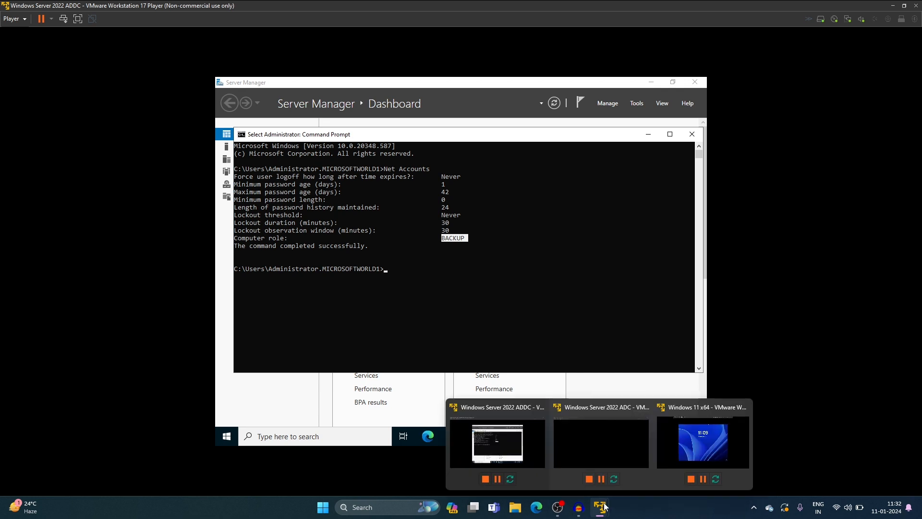
left_click(603, 445)
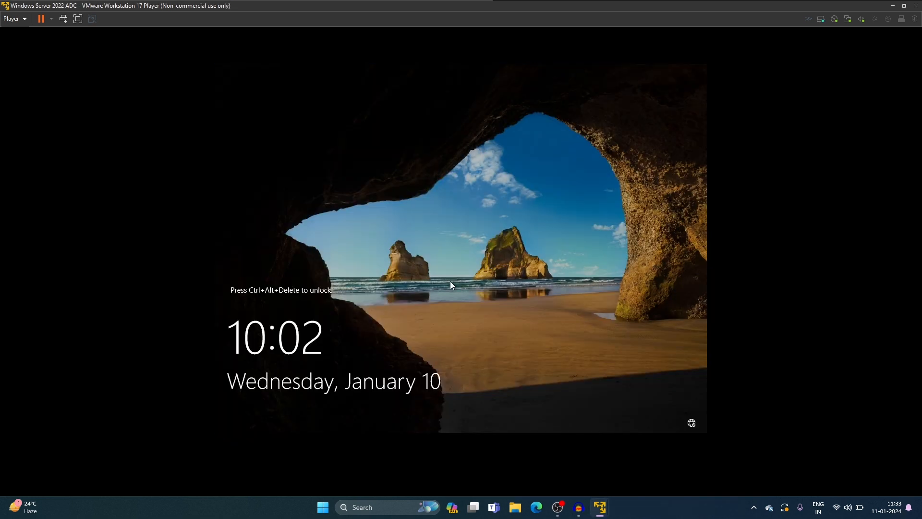
left_click(63, 19)
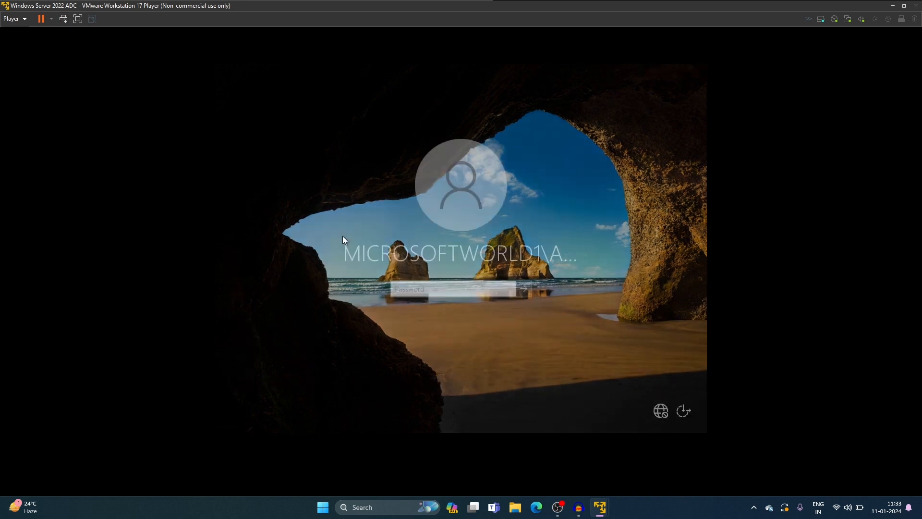
left_click(444, 288)
type("••••")
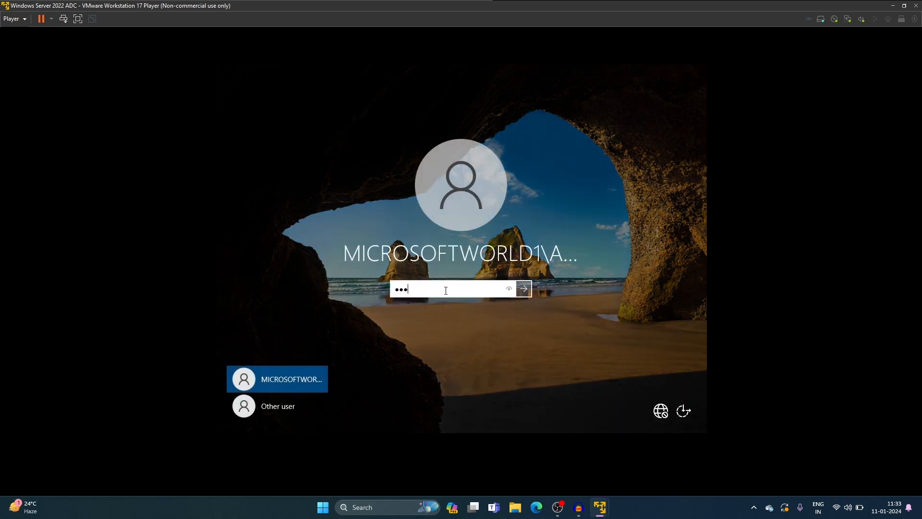
type("••••")
key("Return")
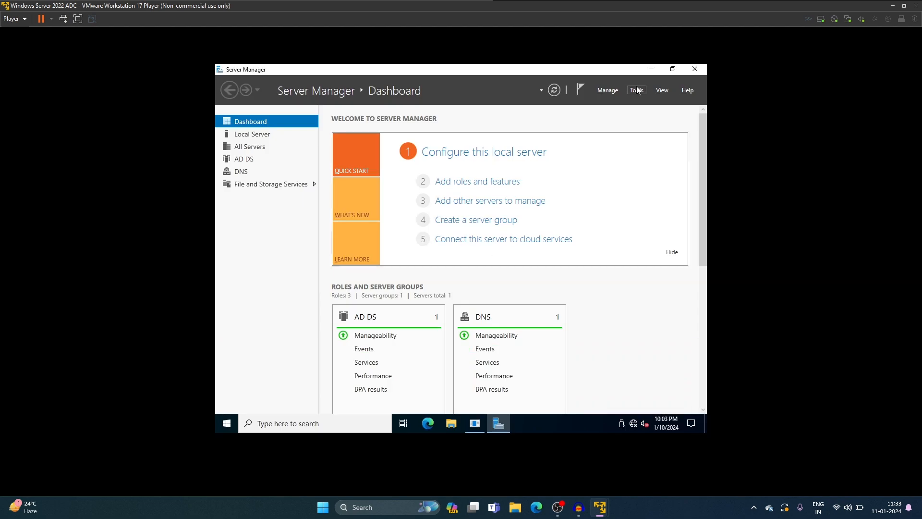
Open Active Directory Users and Computers and start a new user in the Users container of MicrosoftWorld.IN
left_click(637, 90)
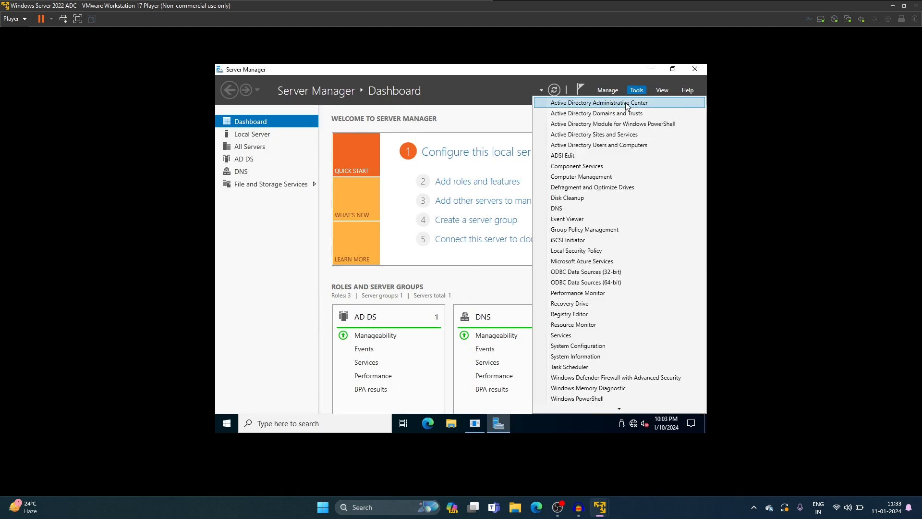
left_click(618, 145)
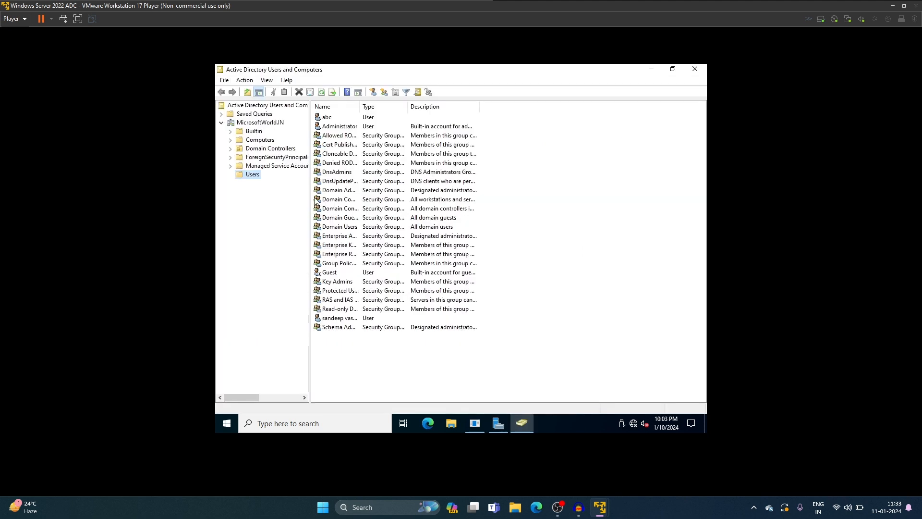
right_click(250, 174)
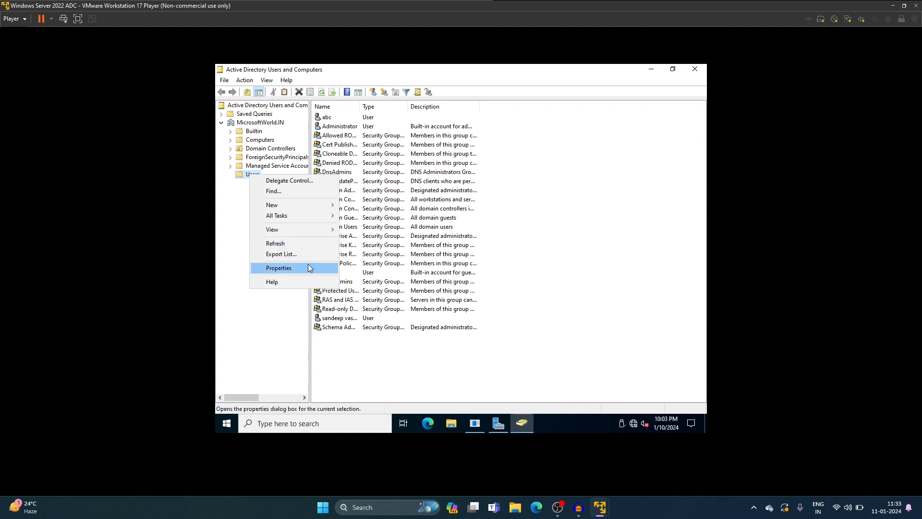
mouse_move(315, 204)
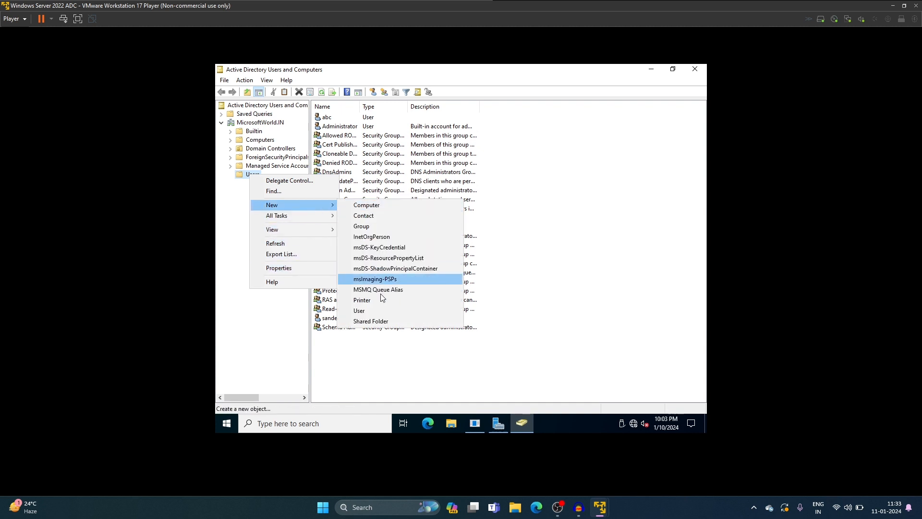
left_click(383, 312)
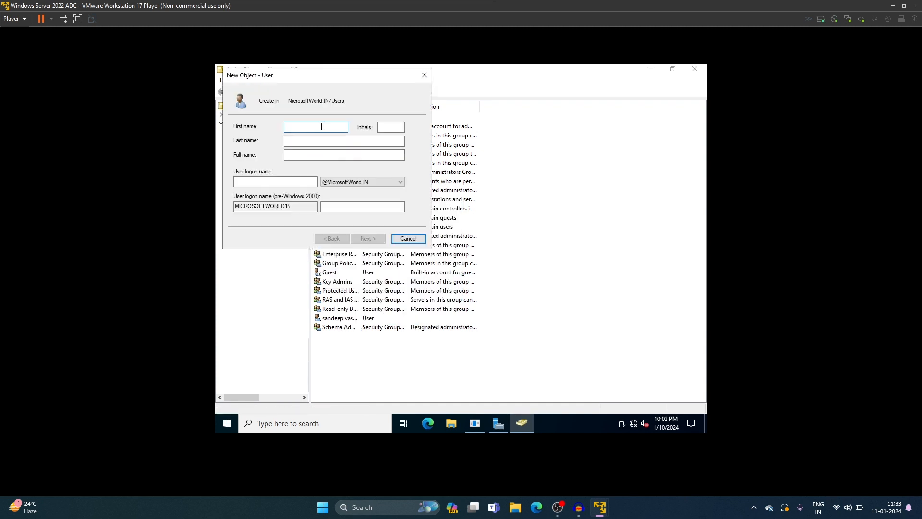
type("sandy")
key("Tab")
key("Tab")
key("Tab")
key("Tab")
type("san")
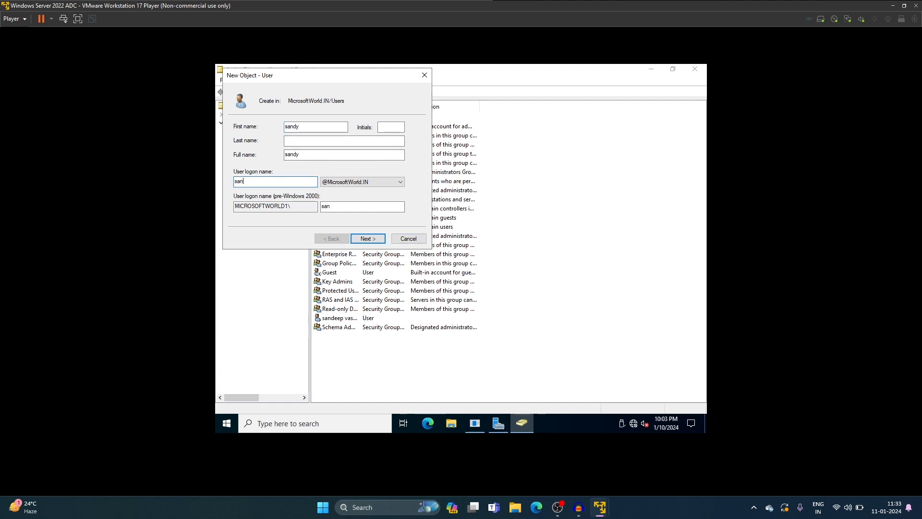
type("dy")
left_click(368, 239)
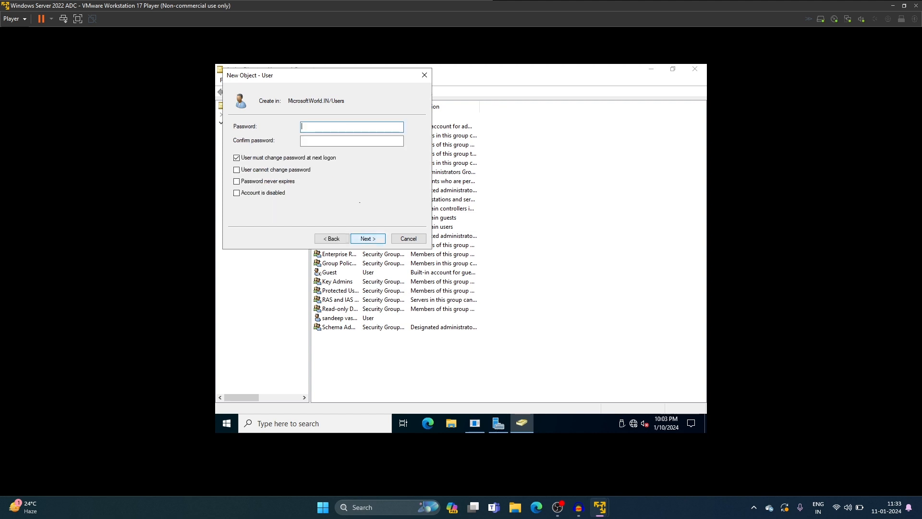
Enter and confirm the new user's password, and try to add the restriction that the user cannot change it
type("*****")
left_click(328, 140)
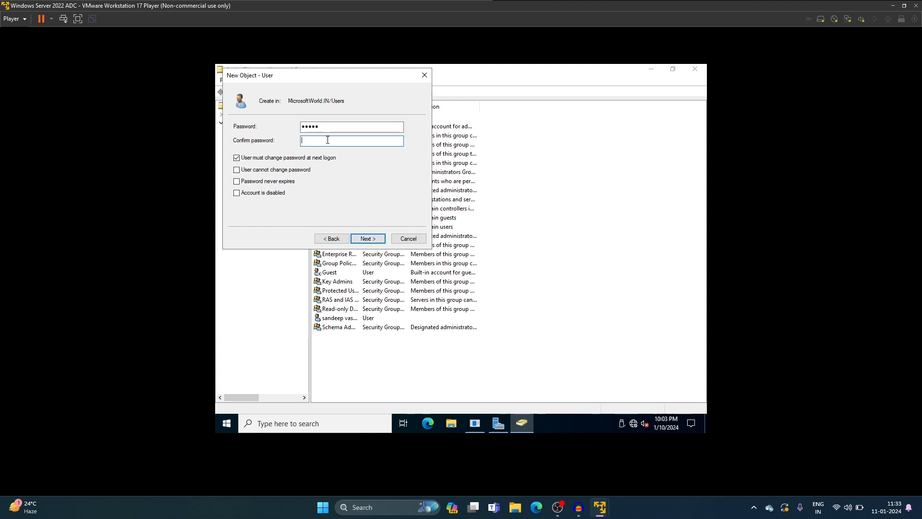
type("*****")
left_click(299, 171)
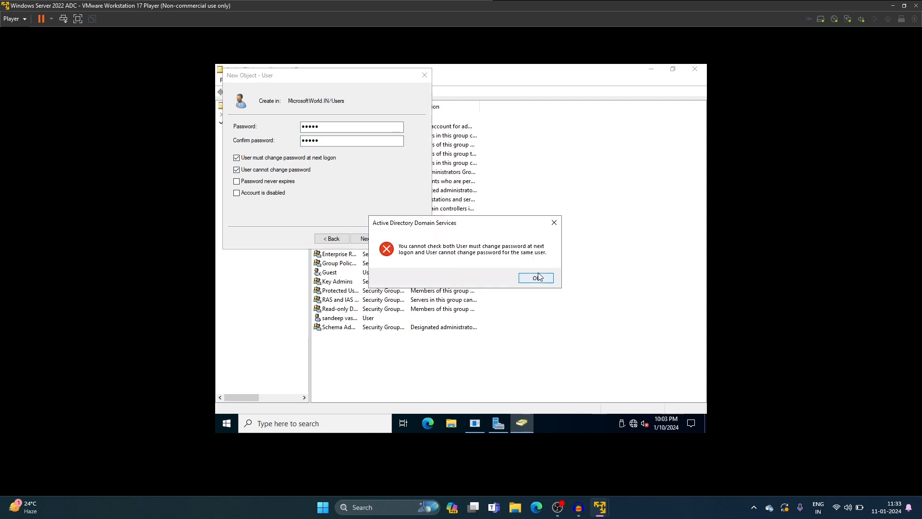
left_click(536, 278)
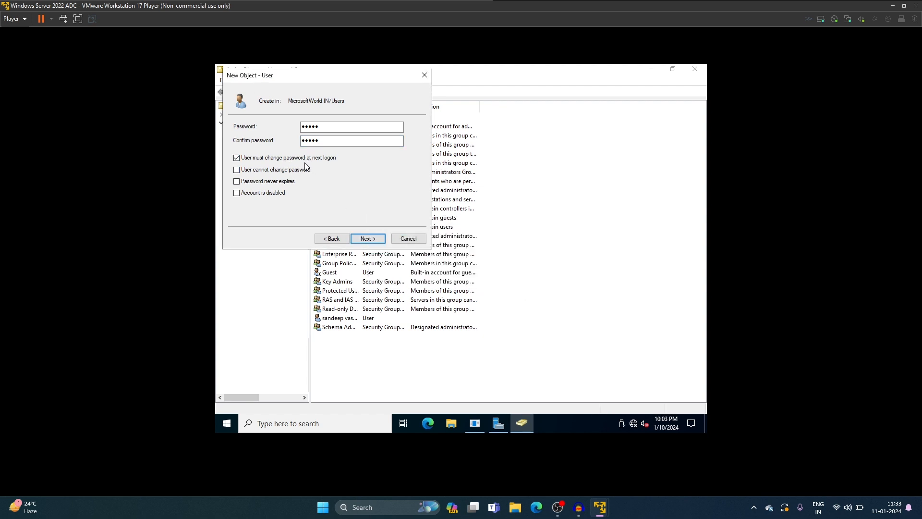
Turn off the password change at next logon, enable User cannot change password and Password never expires, and finish creating the user
left_click(283, 159)
left_click(277, 172)
left_click(274, 183)
left_click(367, 238)
left_click(367, 237)
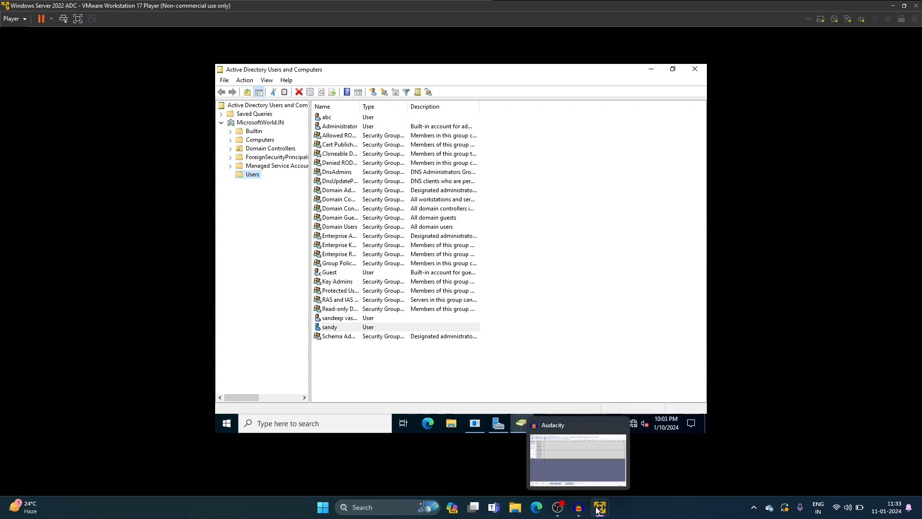
Switch to the Windows Server 2022 ADDC virtual machine and close its Command Prompt
mouse_move(598, 510)
left_click(532, 442)
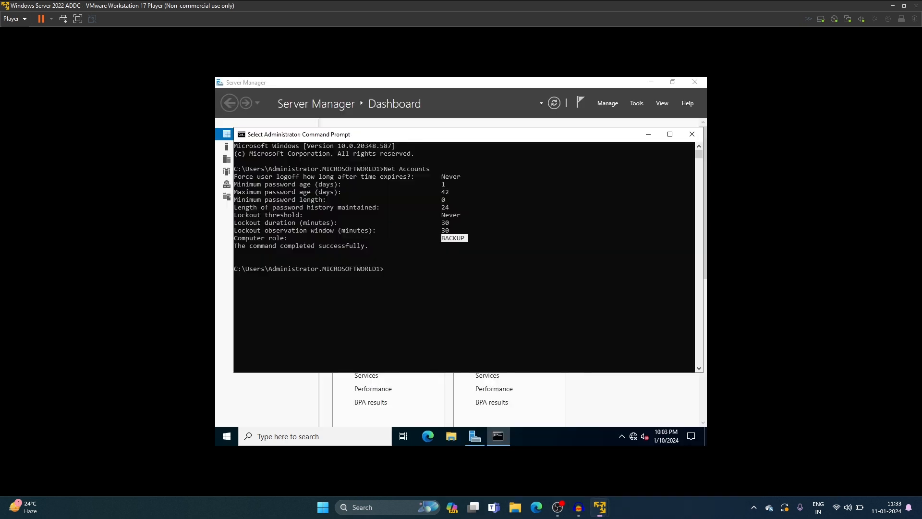
left_click(692, 135)
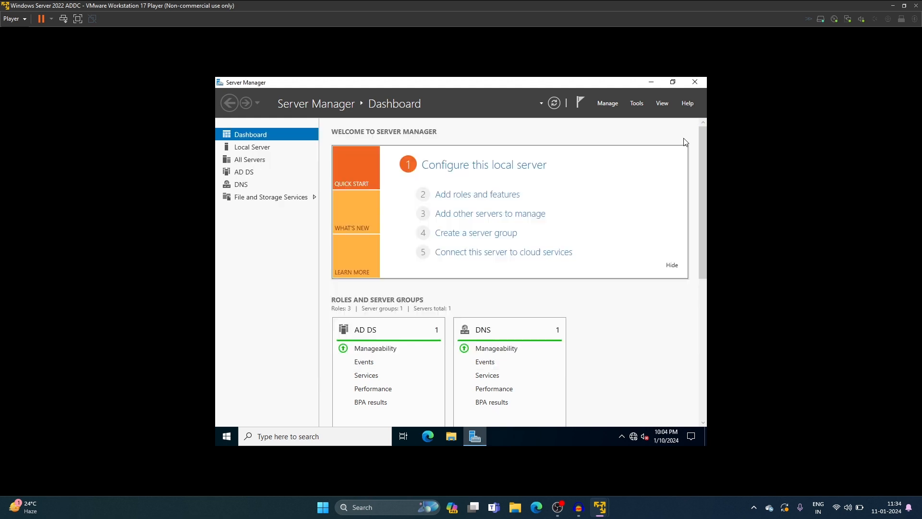
Open Active Directory Users and Computers maximized and check the MicrosoftWorld.IN Users container for the replicated user accounts
left_click(641, 105)
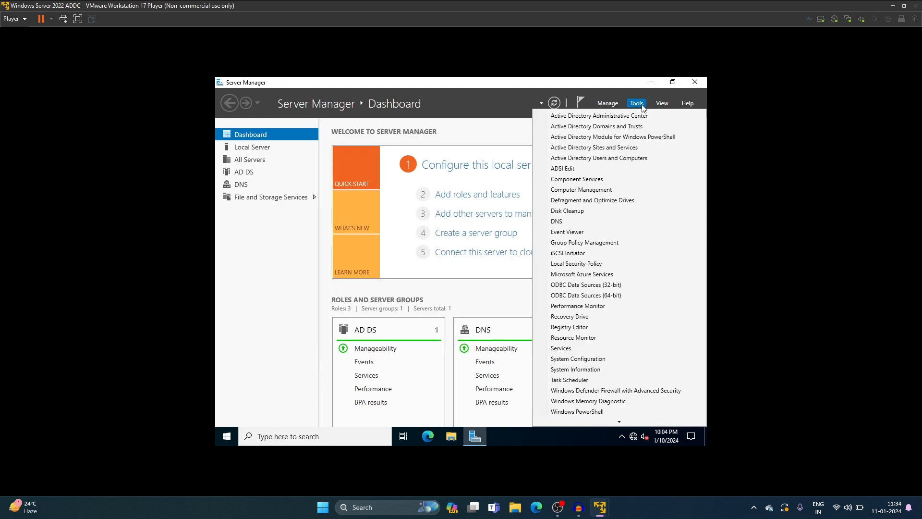
left_click(624, 159)
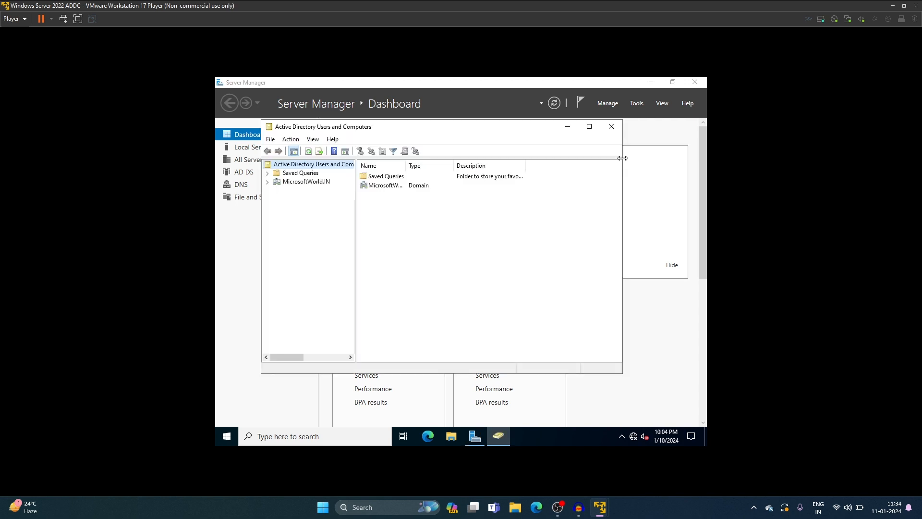
left_click(590, 127)
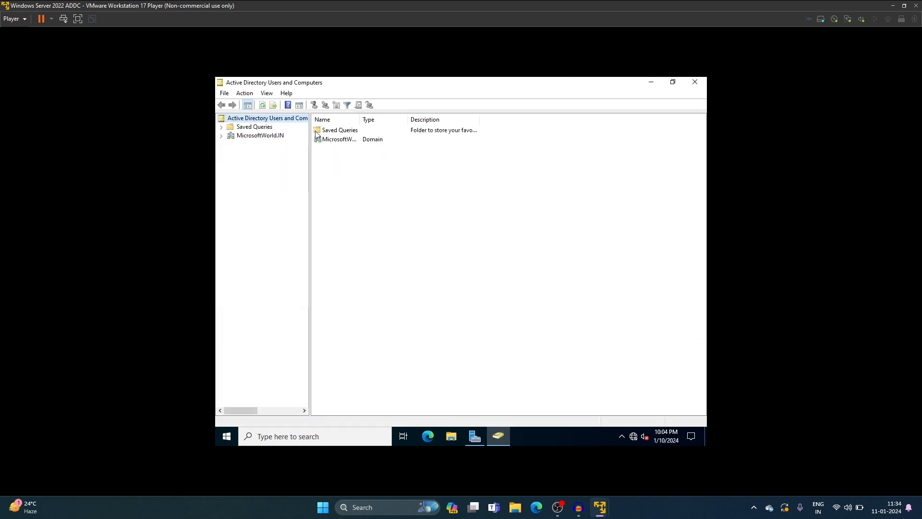
left_click(221, 137)
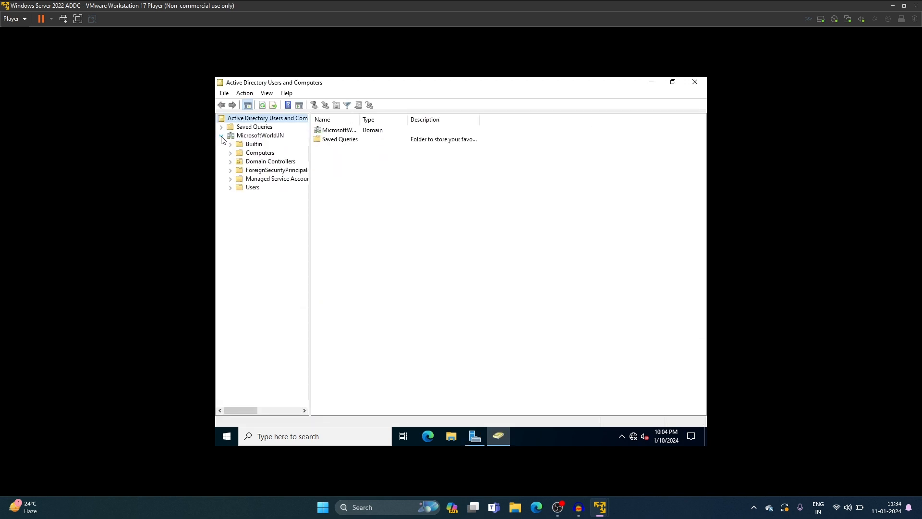
left_click(249, 188)
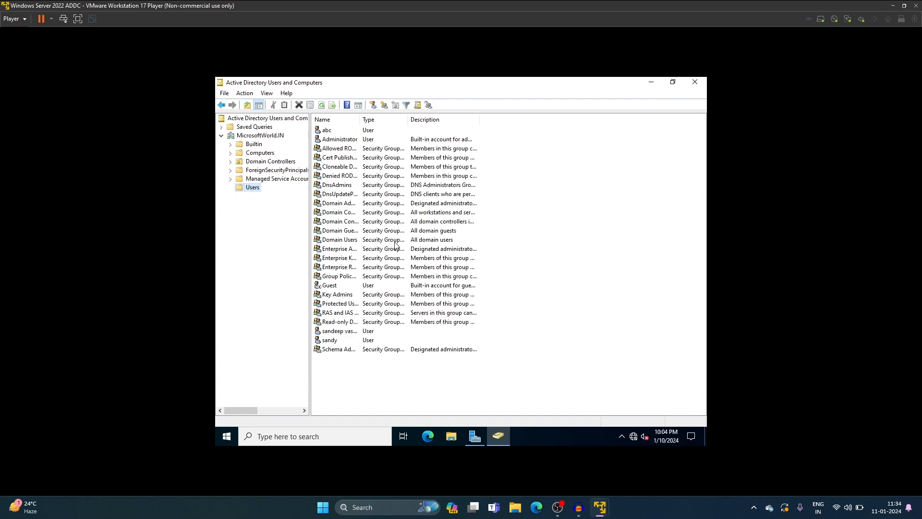
left_click(332, 342)
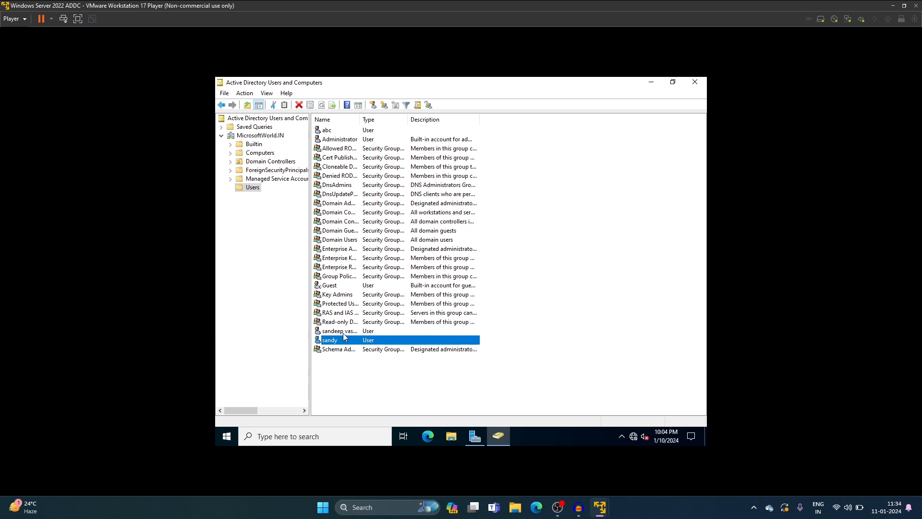
left_click(344, 332)
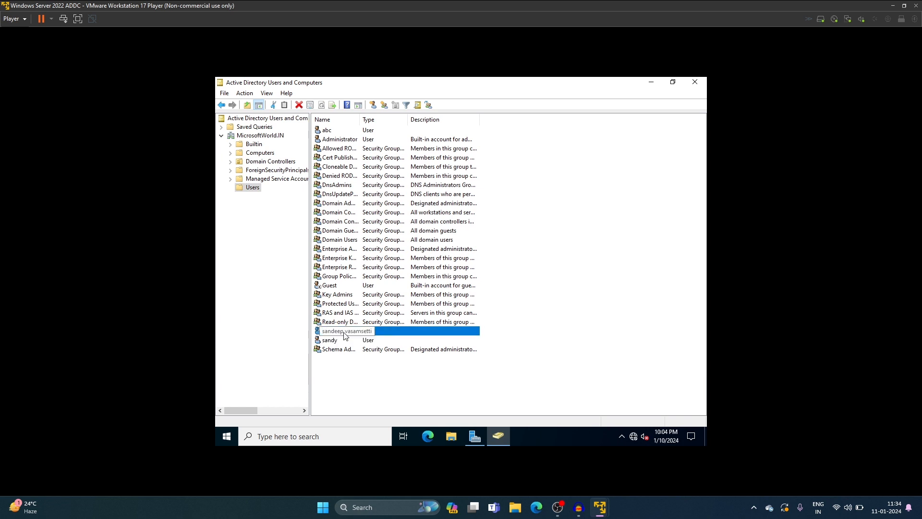
left_click(328, 131)
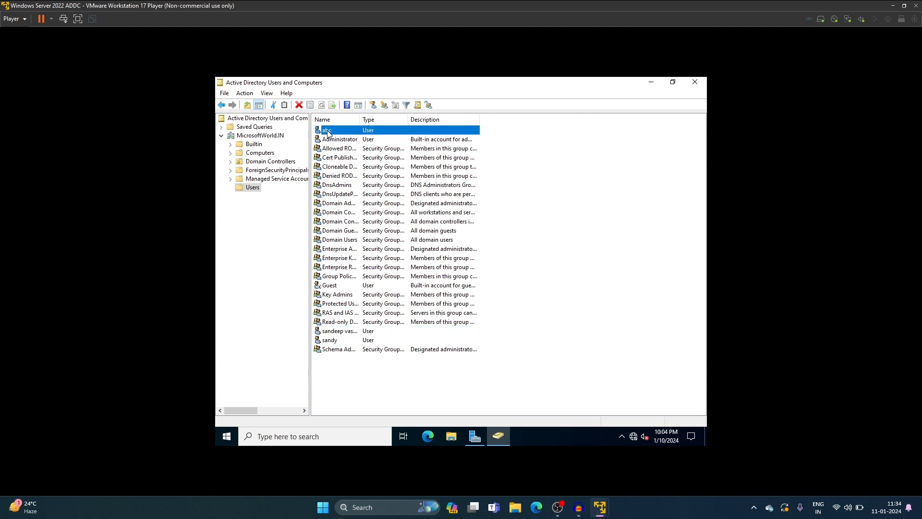